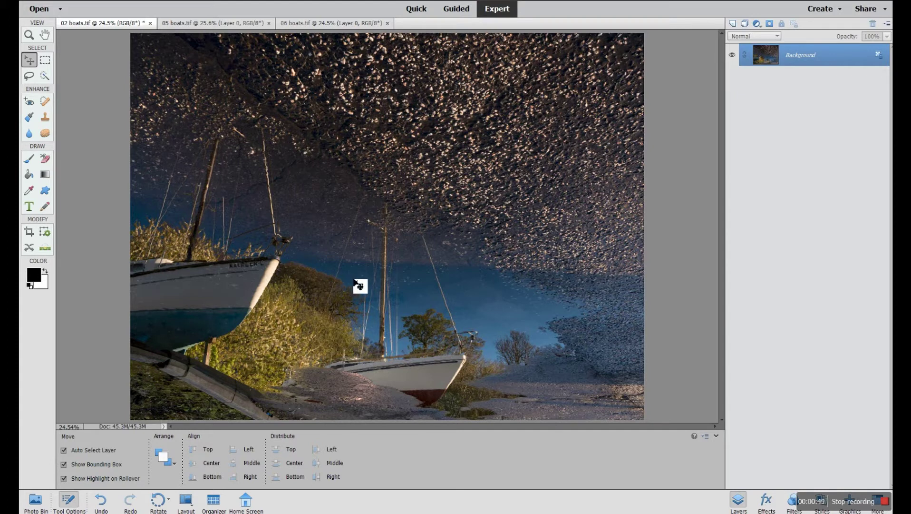
# Step: Try to move the locked Background layer, declining its conversion to an editable layer
pyautogui.moveTo(357, 285); pyautogui.dragTo(421, 198)
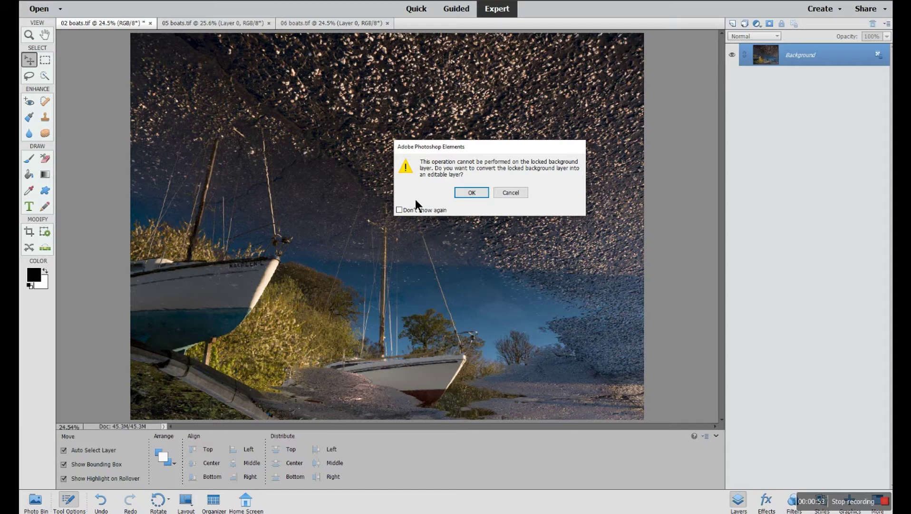
pyautogui.click(503, 192)
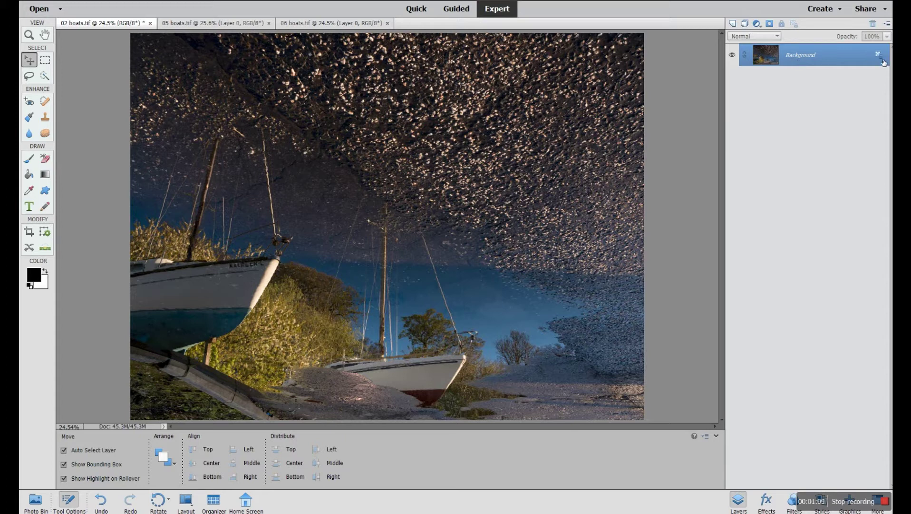
pyautogui.moveTo(883, 63)
pyautogui.moveTo(431, 169); pyautogui.dragTo(432, 196)
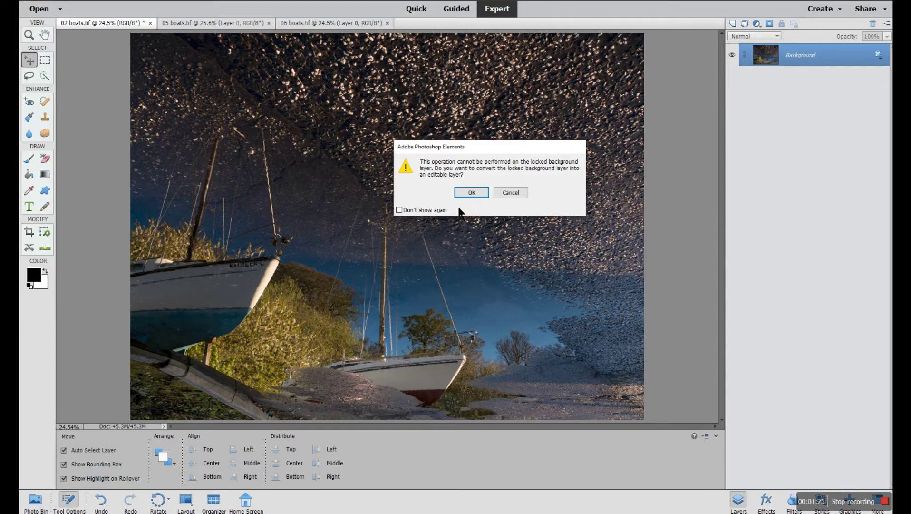
pyautogui.click(501, 195)
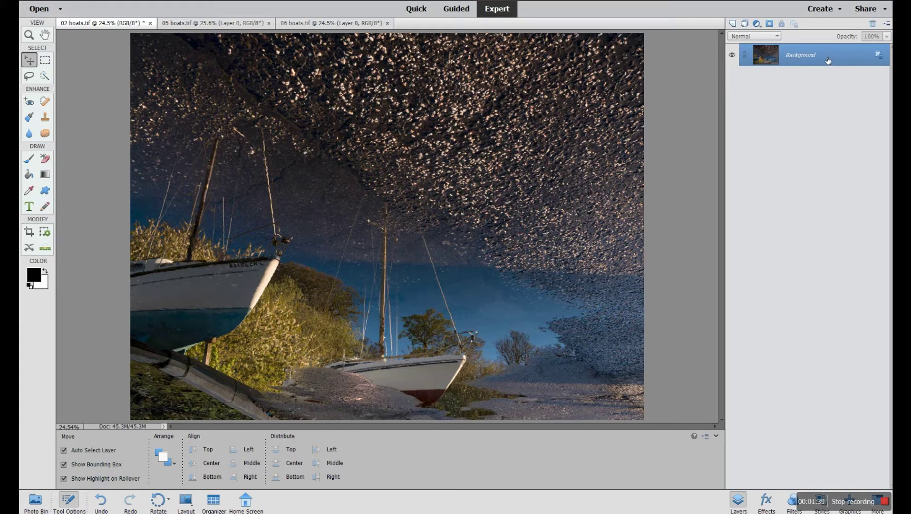
# Step: Place the open 05 boats.tif photo onto the 02 boats.tif image as a new layer
pyautogui.moveTo(829, 61); pyautogui.dragTo(156, 363)
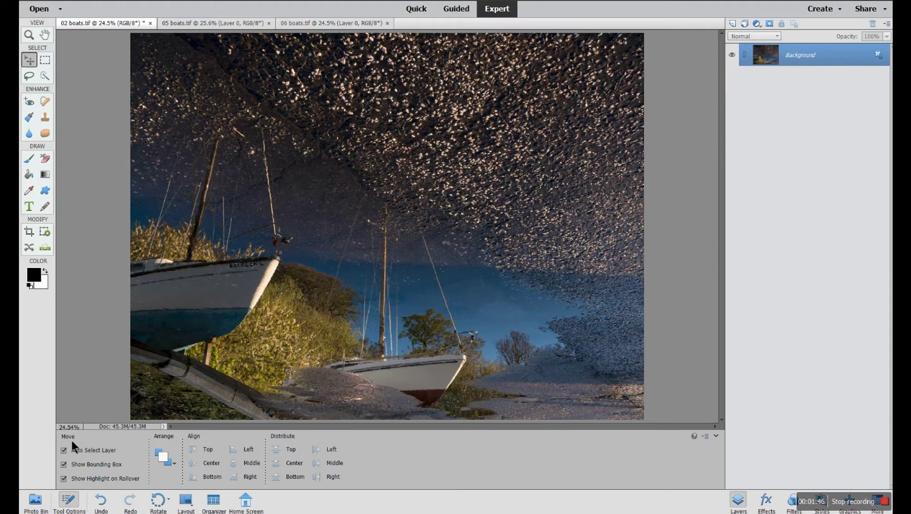
pyautogui.click(35, 504)
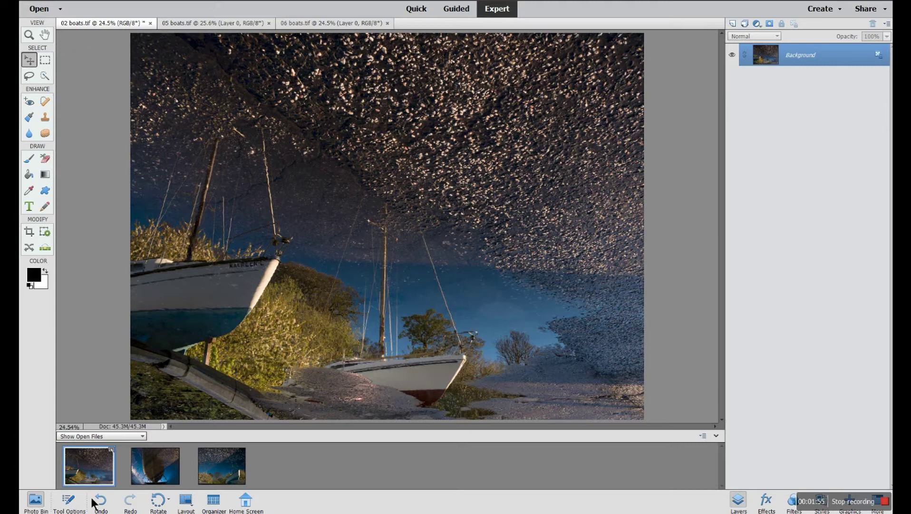
pyautogui.moveTo(157, 478); pyautogui.dragTo(354, 237)
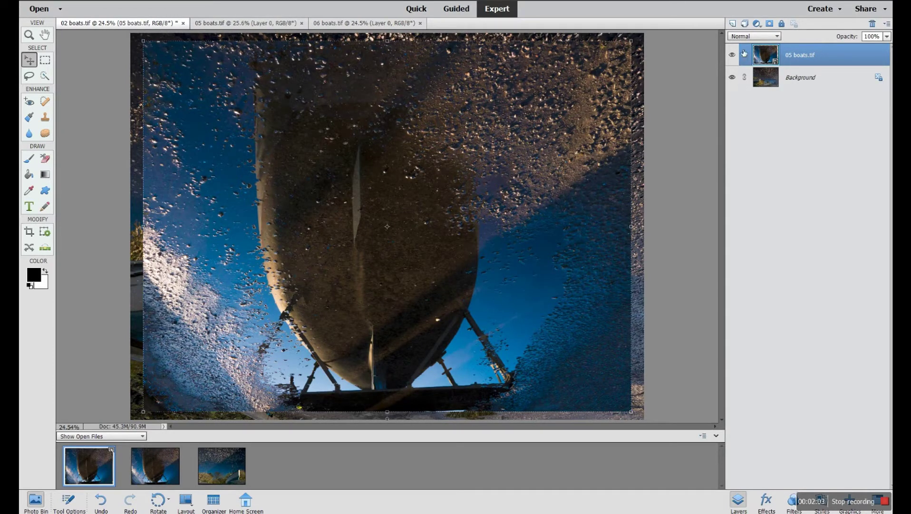
pyautogui.click(731, 77)
# Step: Move the 05 boats.tif layer toward the left side of the image and back over its centre
pyautogui.moveTo(355, 208); pyautogui.dragTo(328, 207)
pyautogui.click(595, 202)
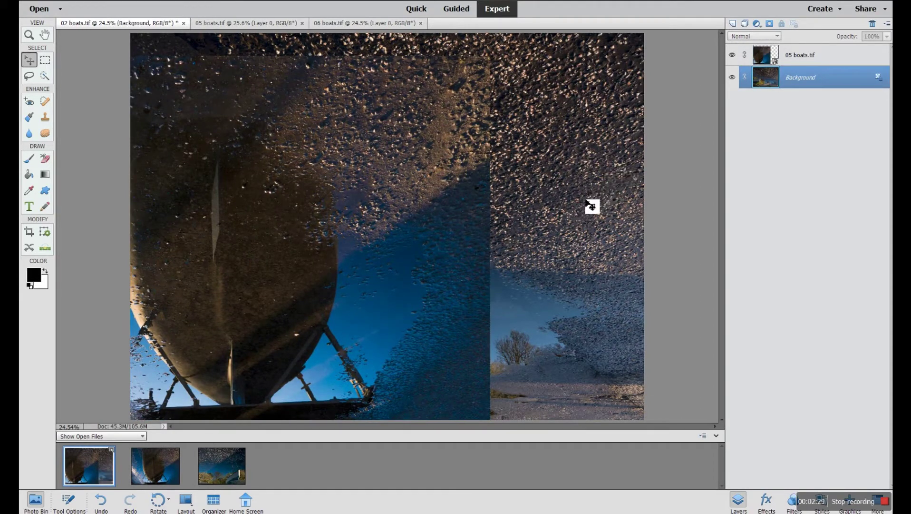
pyautogui.click(837, 61)
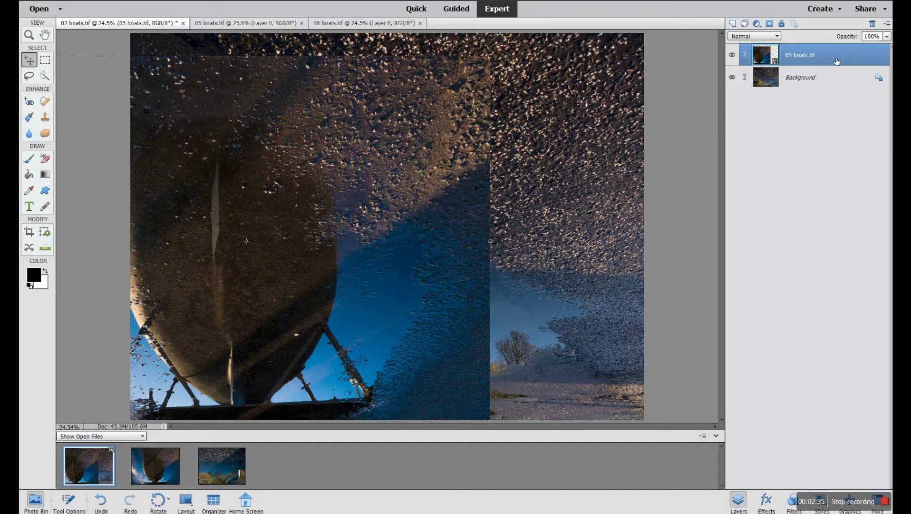
pyautogui.moveTo(305, 252); pyautogui.dragTo(445, 243)
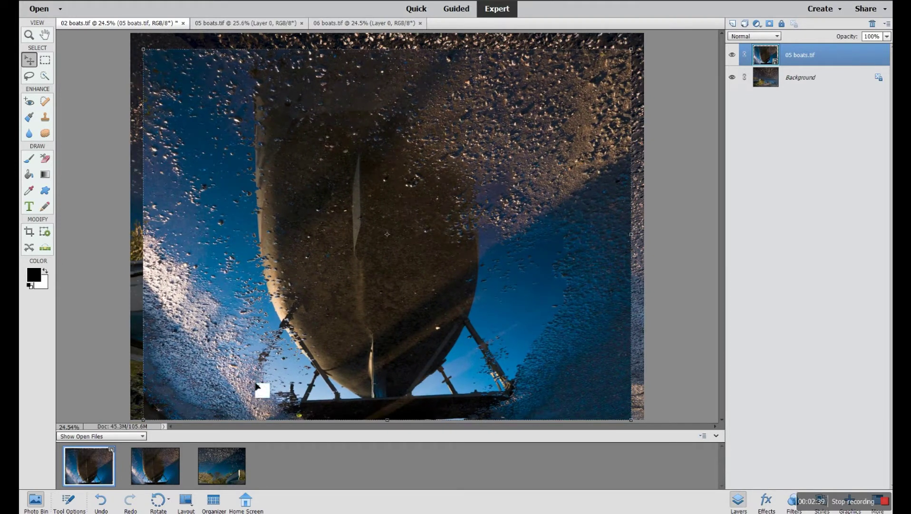
# Step: Place the open 06 boats.tif photo onto the 02 boats.tif image as the top layer
pyautogui.click(233, 472)
pyautogui.moveTo(233, 472); pyautogui.dragTo(190, 452)
pyautogui.click(100, 462)
pyautogui.moveTo(237, 470); pyautogui.dragTo(313, 312)
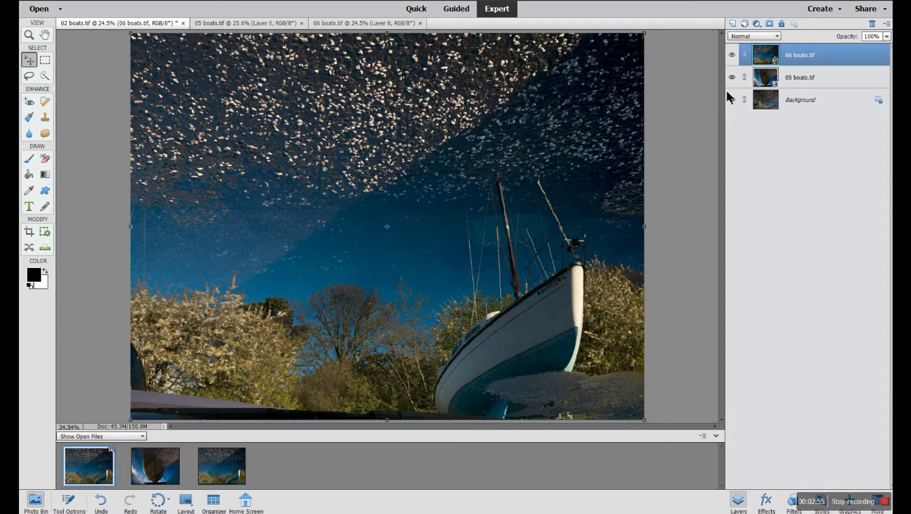
# Step: Shift the 06 boats.tif layer well to the left and the 05 boats.tif layer slightly left, exposing the layers beneath
pyautogui.moveTo(600, 156); pyautogui.dragTo(467, 136)
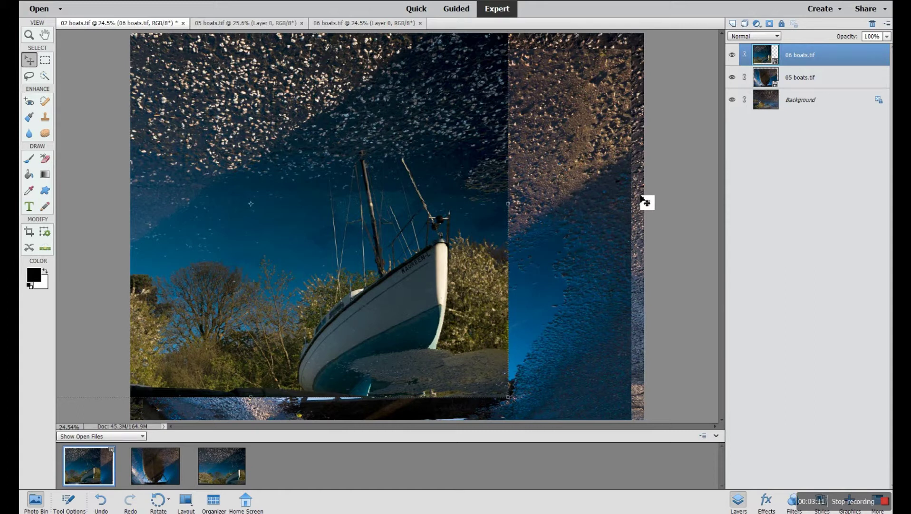
pyautogui.click(786, 81)
pyautogui.moveTo(586, 153); pyautogui.dragTo(552, 138)
pyautogui.moveTo(410, 155); pyautogui.dragTo(407, 168)
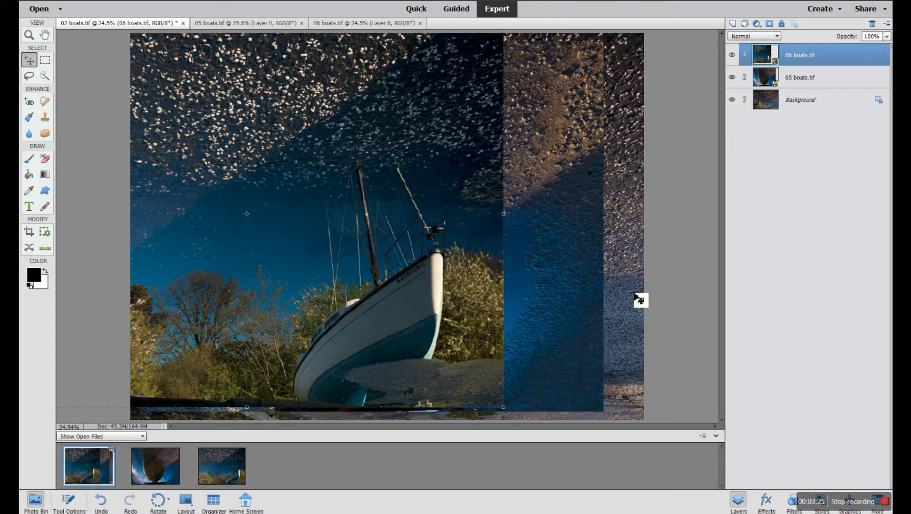
# Step: Scale the 05 boats.tif layer to about 64% and position it in the lower right of the image
pyautogui.click(30, 61)
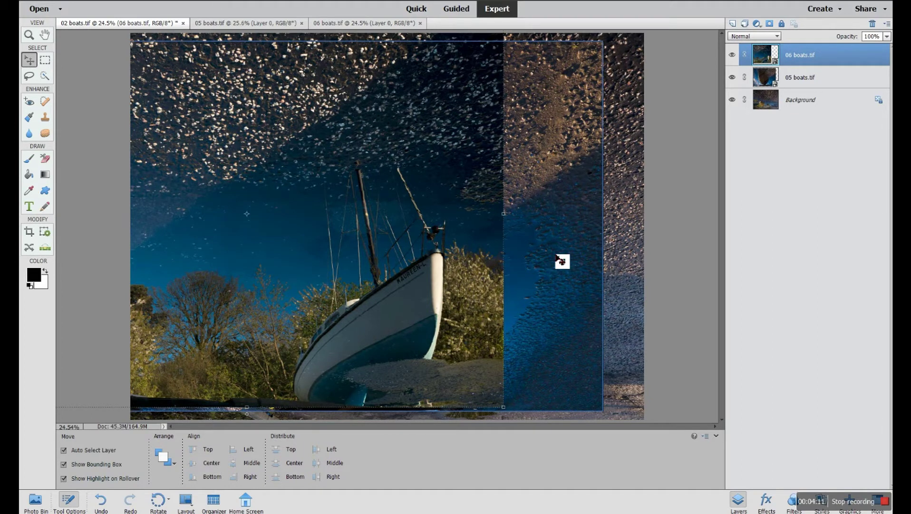
pyautogui.moveTo(557, 257); pyautogui.dragTo(595, 260)
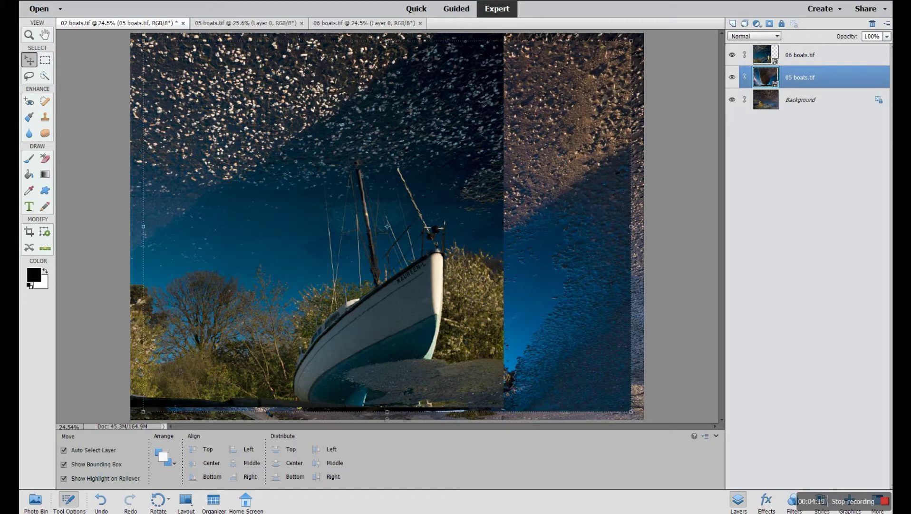
pyautogui.moveTo(636, 46); pyautogui.dragTo(622, 122)
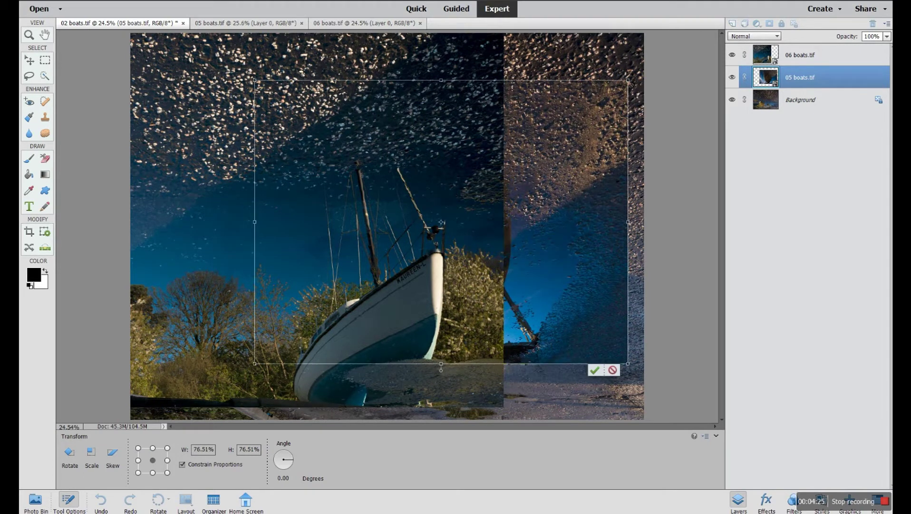
pyautogui.moveTo(628, 80); pyautogui.dragTo(565, 127)
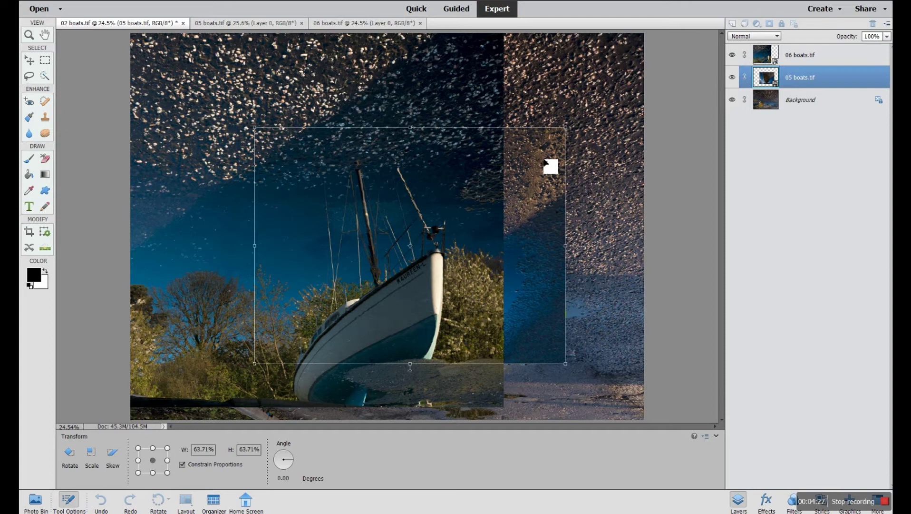
pyautogui.moveTo(545, 162); pyautogui.dragTo(594, 205)
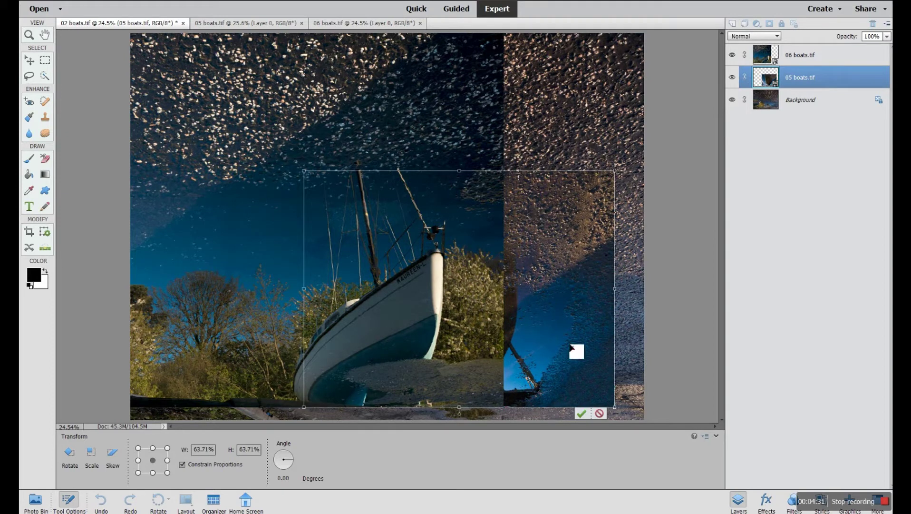
pyautogui.click(581, 413)
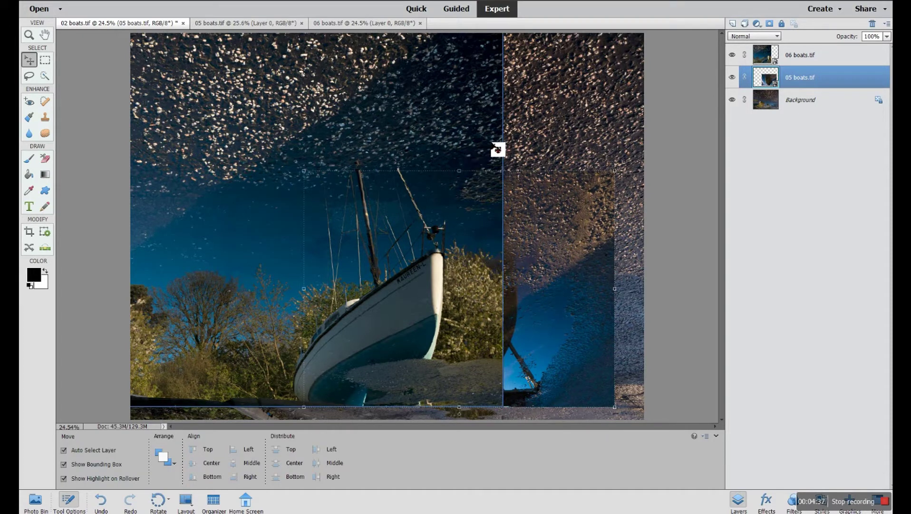
# Step: Scale the 06 boats.tif layer to about 68% and position it on the left, overlapping the 05 boats.tif layer
pyautogui.click(205, 350)
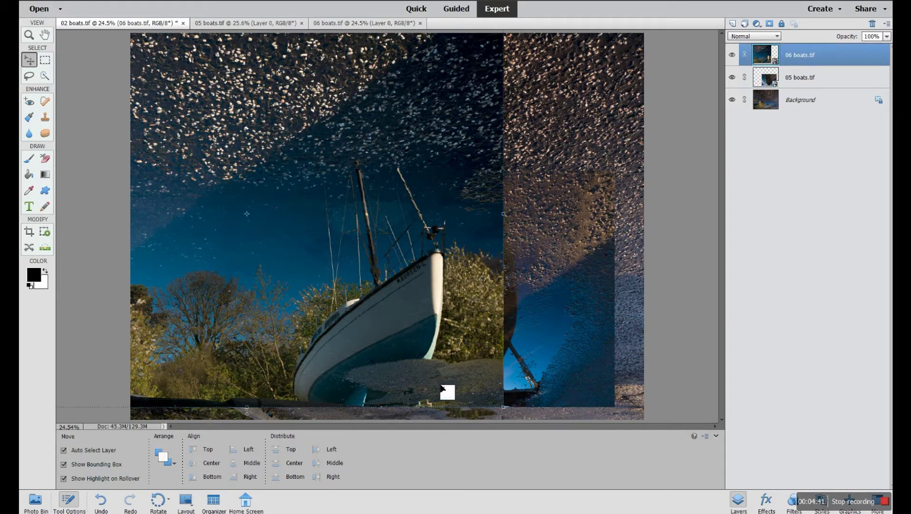
pyautogui.moveTo(504, 407); pyautogui.dragTo(341, 284)
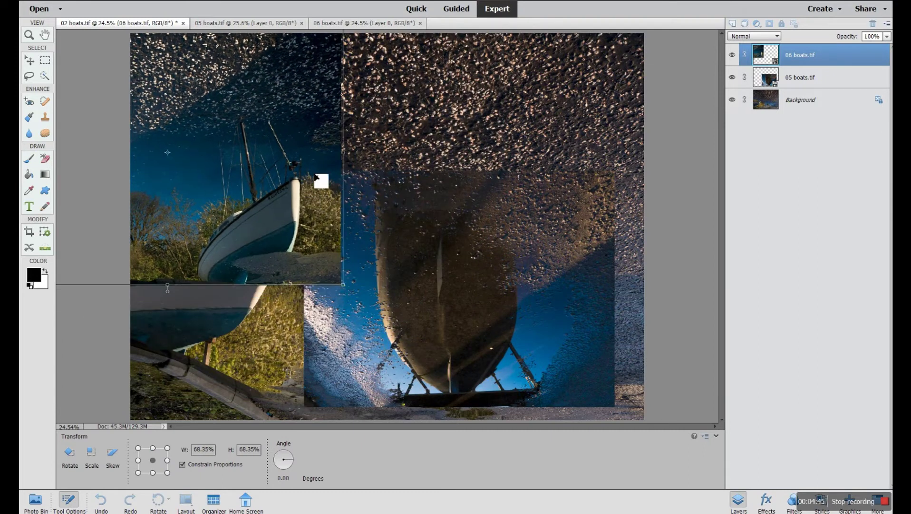
pyautogui.moveTo(313, 175); pyautogui.dragTo(407, 237)
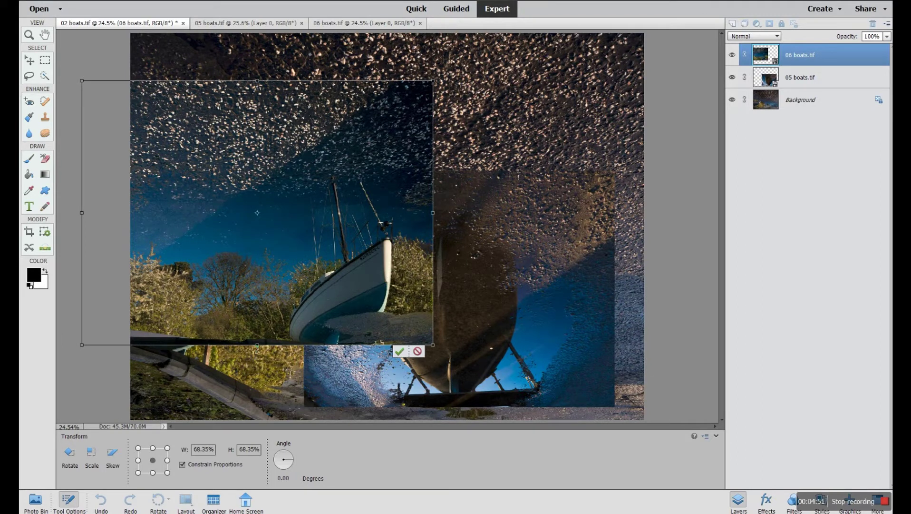
pyautogui.click(25, 71)
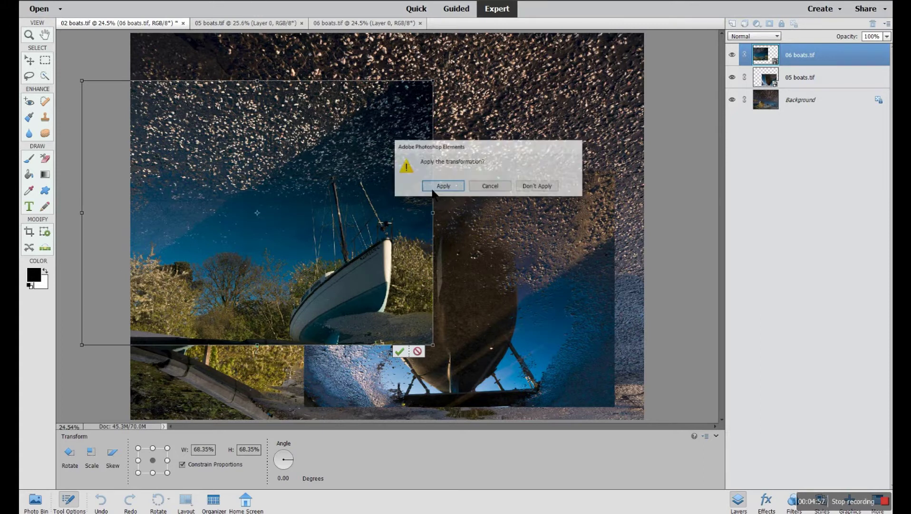
pyautogui.click(441, 186)
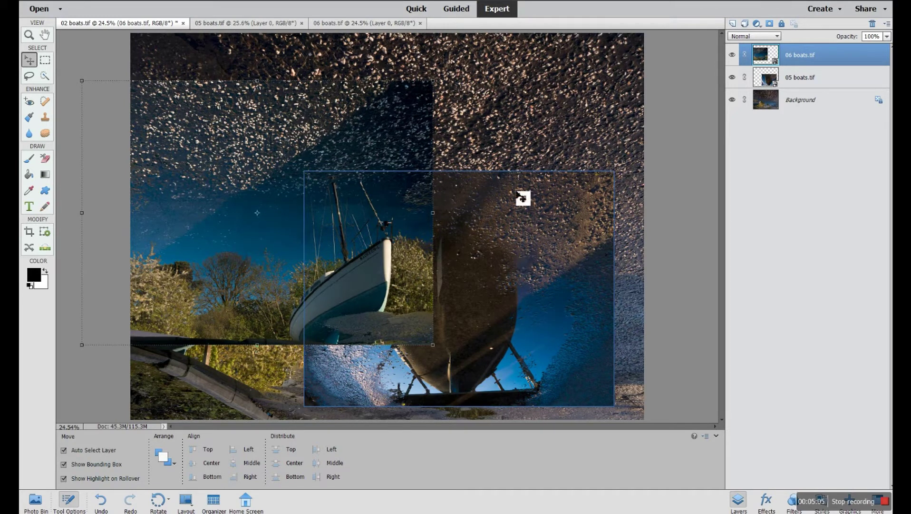
# Step: Switch the active layer between 05 boats.tif and 06 boats.tif by picking each photo directly on the image
pyautogui.click(593, 214)
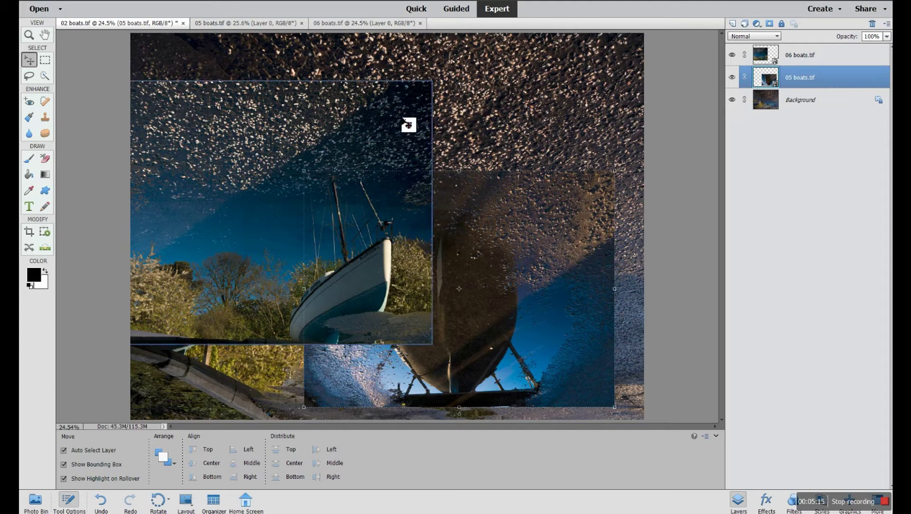
pyautogui.click(378, 116)
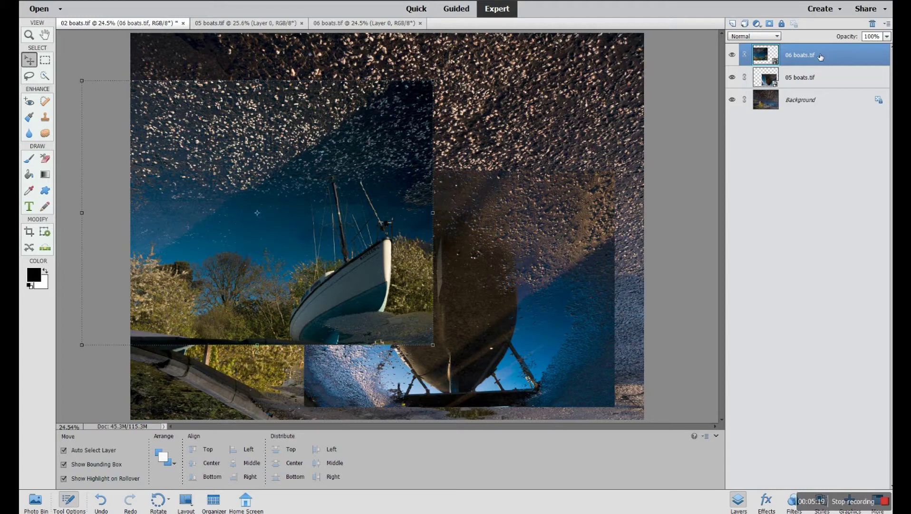
pyautogui.click(535, 228)
pyautogui.click(393, 151)
# Step: Switch between the 05 boats.tif and 06 boats.tif layers in the layer list, ending with Background active
pyautogui.click(807, 79)
pyautogui.click(810, 58)
pyautogui.hotkey('alt', '[')
pyautogui.click(814, 57)
pyautogui.moveTo(814, 104); pyautogui.dragTo(737, 131)
pyautogui.click(803, 104)
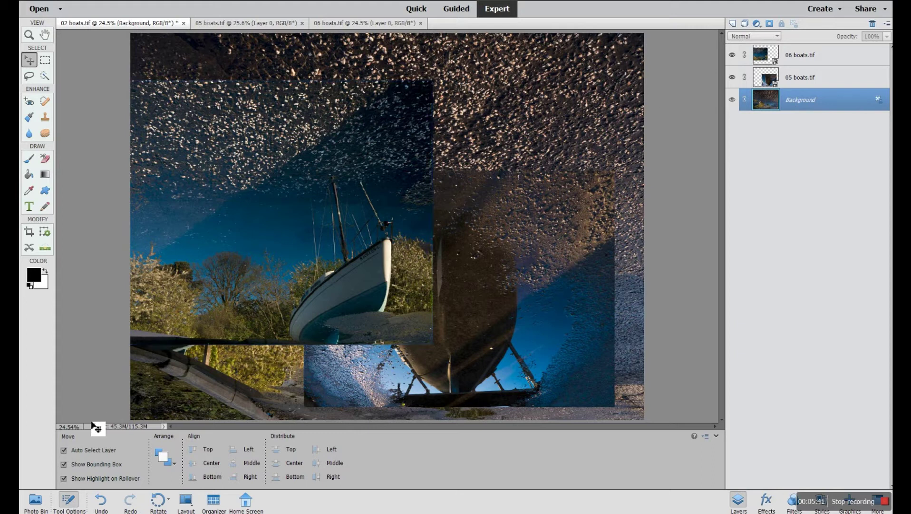
# Step: Turn off Auto Select Layer and alternate the active layer between 05 boats.tif and 06 boats.tif in the layer list
pyautogui.click(62, 450)
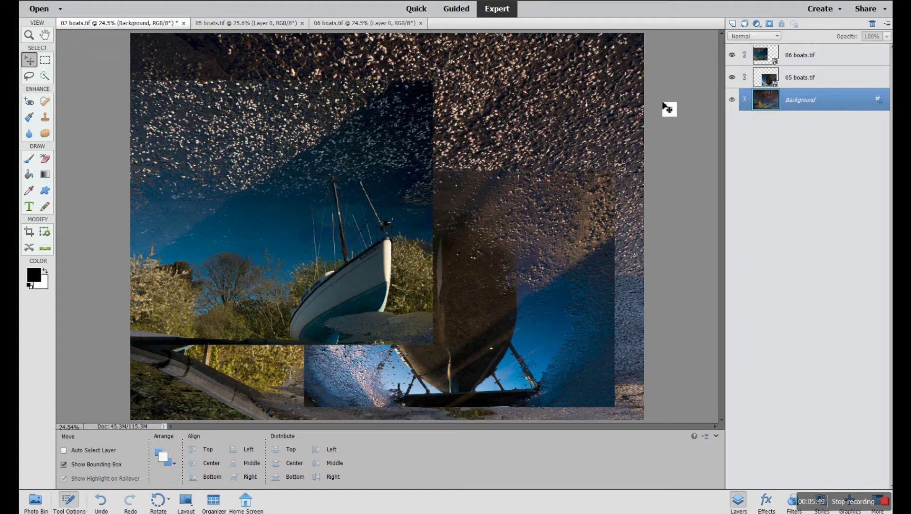
pyautogui.click(814, 80)
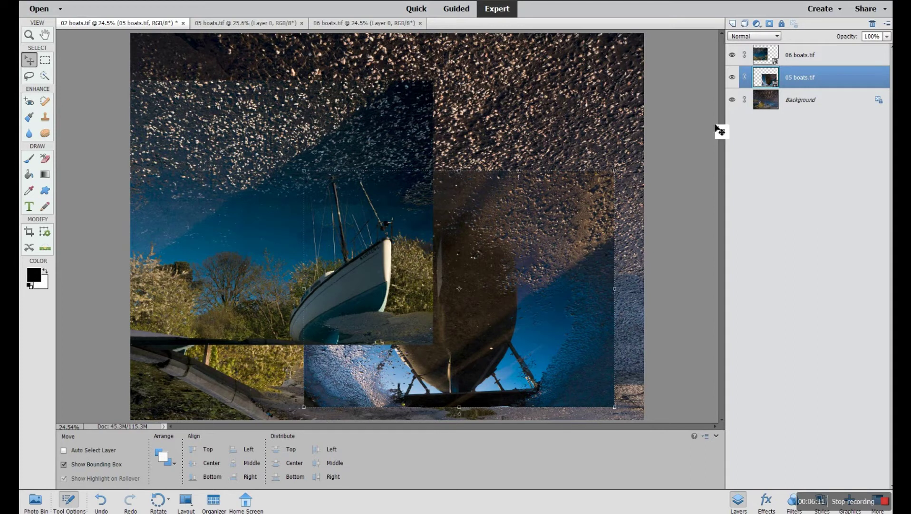
pyautogui.click(841, 58)
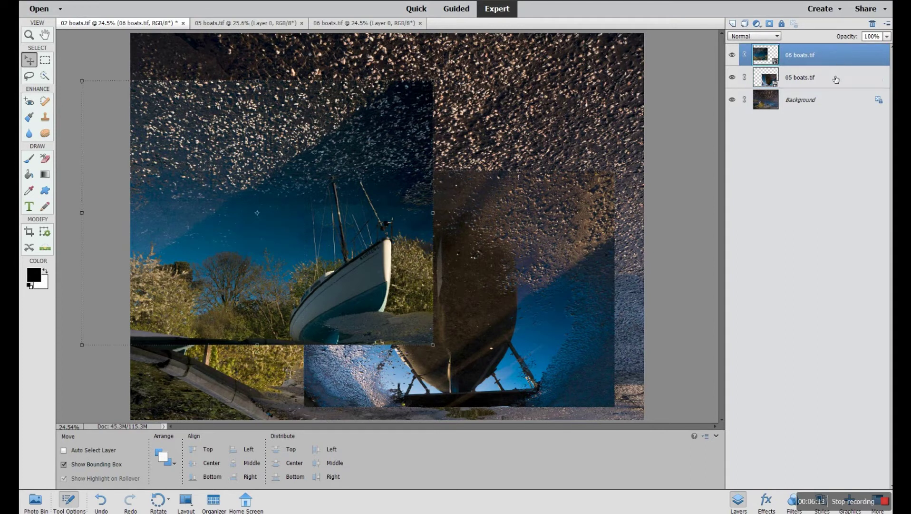
pyautogui.click(835, 77)
pyautogui.click(834, 60)
pyautogui.click(836, 79)
pyautogui.click(833, 59)
pyautogui.click(830, 82)
pyautogui.click(824, 60)
# Step: Turn Auto Select Layer back on and turn off Show Bounding Box for the Move tool
pyautogui.click(63, 449)
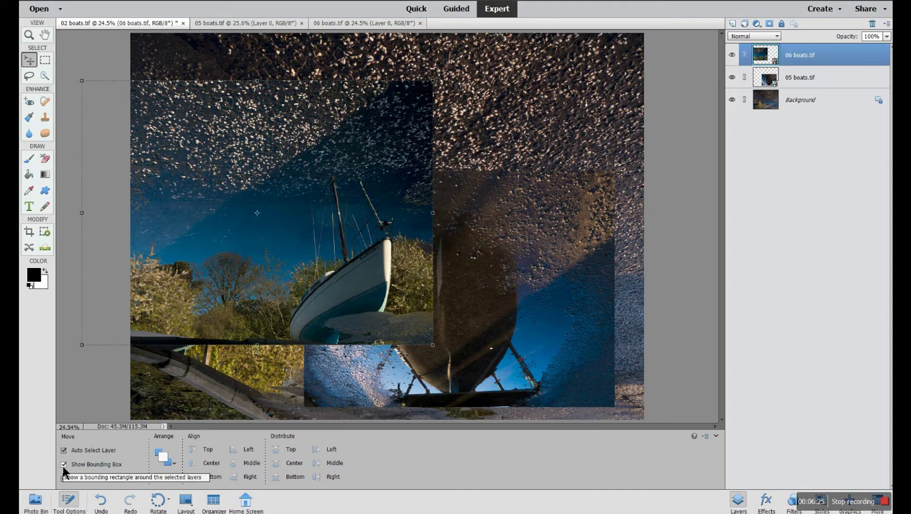
pyautogui.click(64, 465)
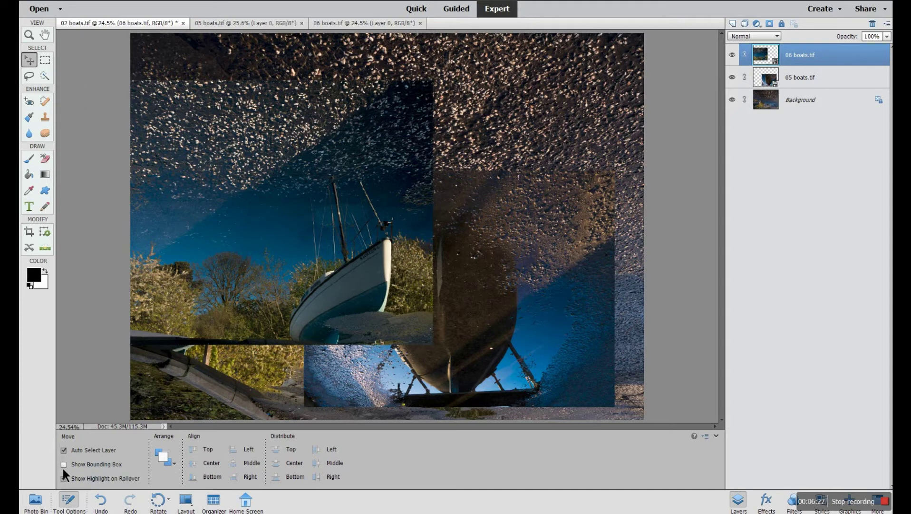
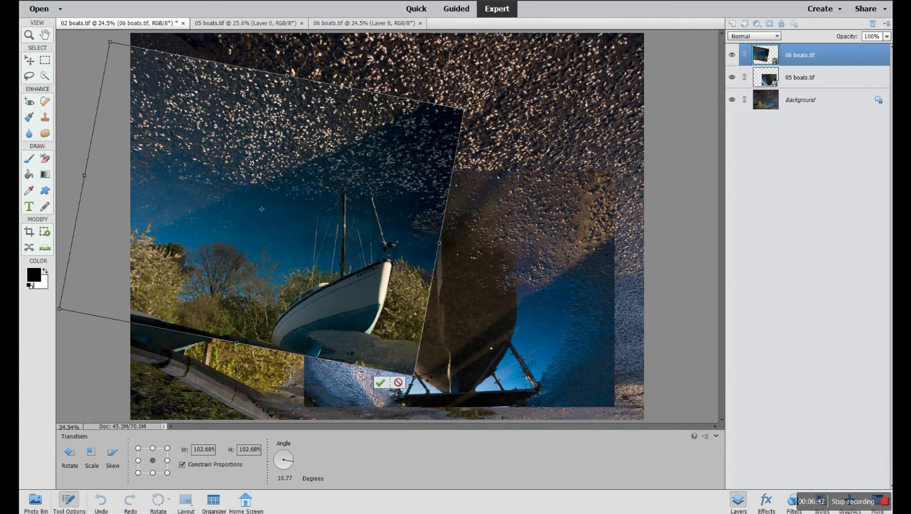
# Step: Rotate the 06 boats.tif layer to about -4.7 degrees and apply the transformation
pyautogui.moveTo(474, 114); pyautogui.dragTo(441, 61)
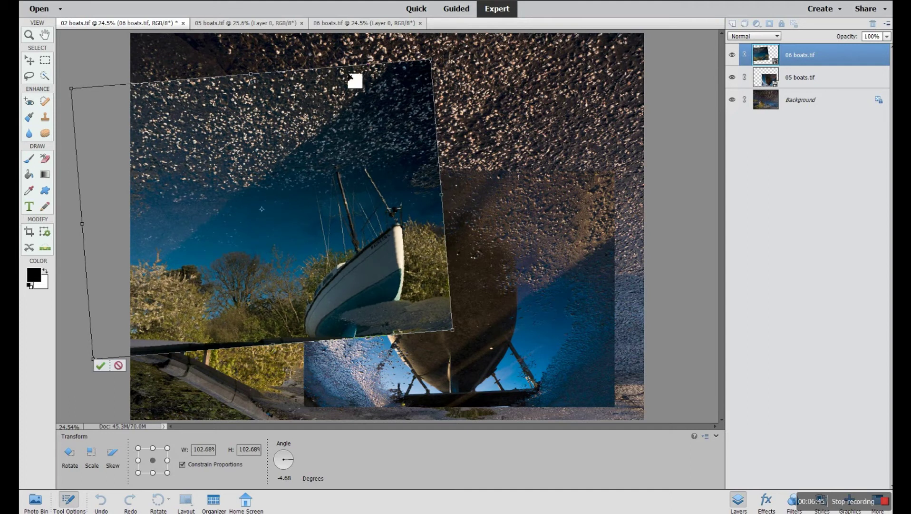
pyautogui.click(29, 63)
pyautogui.click(100, 366)
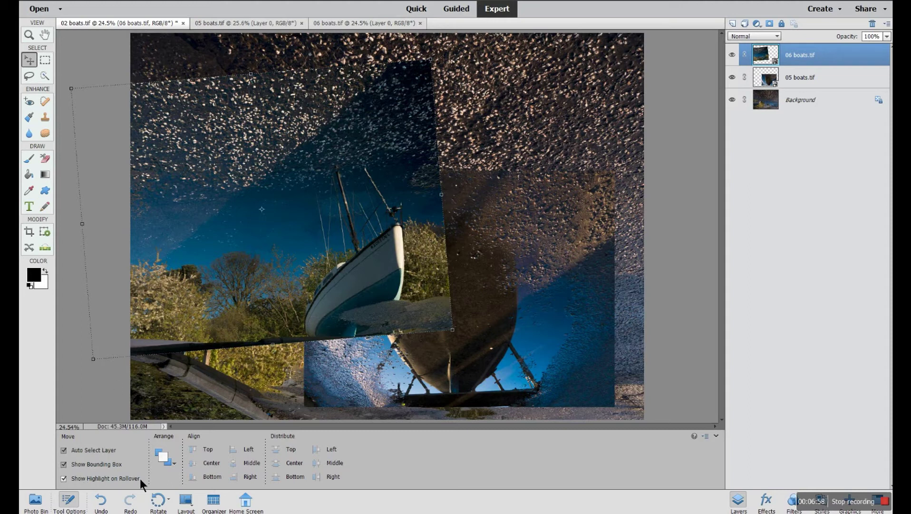
# Step: Move the 06 boats.tif layer rightward across the canvas, first with Show Bounding Box on and again with it turned off
pyautogui.moveTo(277, 288); pyautogui.dragTo(311, 301)
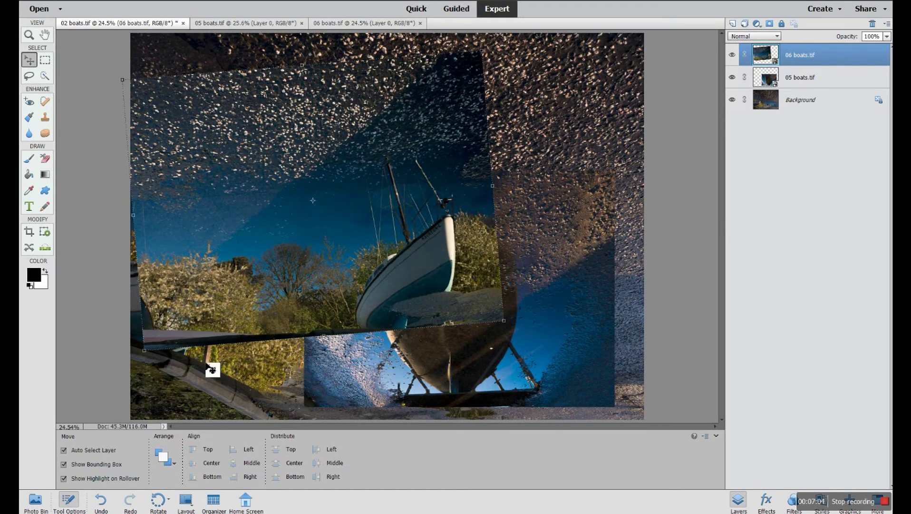
pyautogui.click(64, 464)
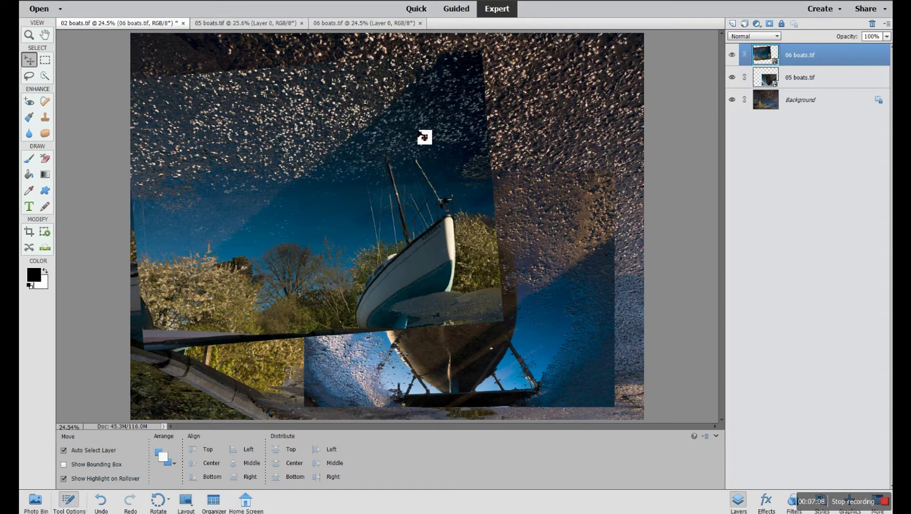
pyautogui.moveTo(423, 137); pyautogui.dragTo(485, 145)
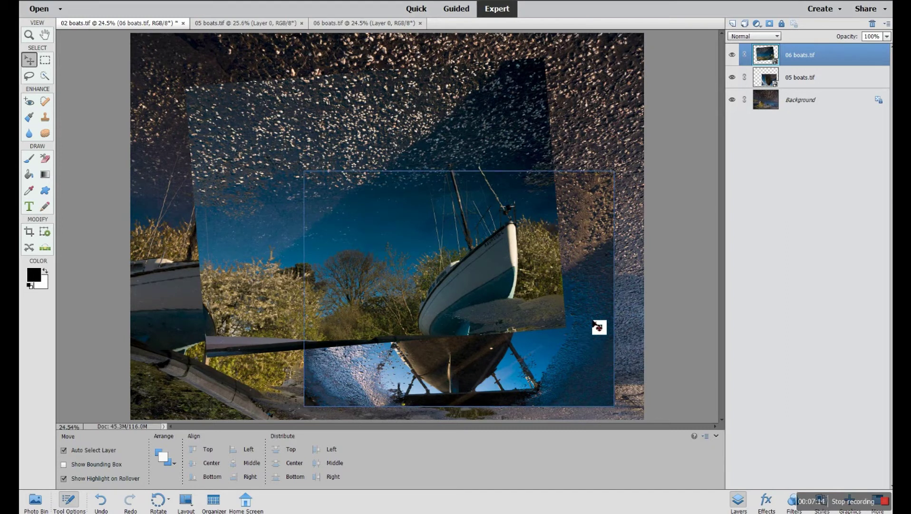
pyautogui.moveTo(488, 104); pyautogui.dragTo(551, 99)
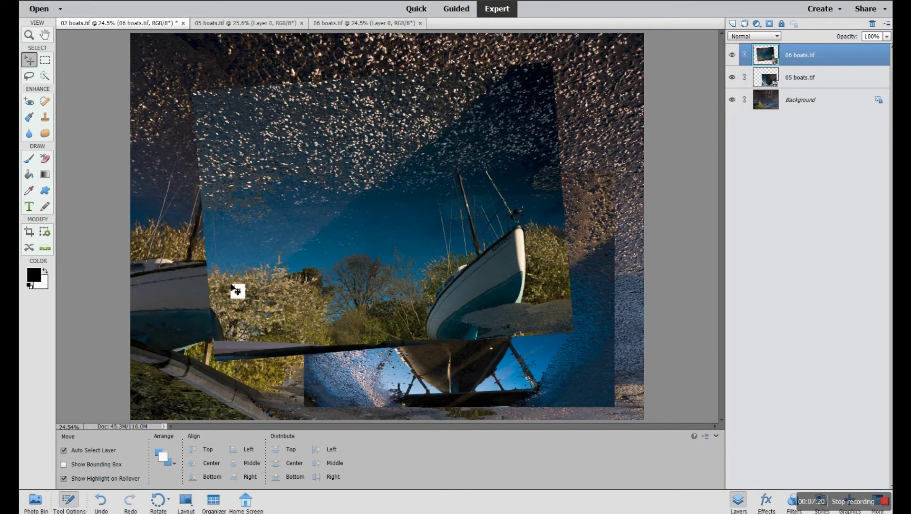
# Step: With Show Bounding Box back on, scale the 06 boats.tif layer to about 94.41%, rotate it about -2.71 degrees and apply the transformation
pyautogui.click(63, 466)
pyautogui.click(194, 92)
pyautogui.moveTo(215, 116)
pyautogui.mouseDown()
pyautogui.moveTo(300, 197)
pyautogui.moveTo(200, 114)
pyautogui.moveTo(185, 171)
pyautogui.moveTo(210, 95)
pyautogui.moveTo(347, 36)
pyautogui.moveTo(214, 102)
pyautogui.moveTo(211, 117)
pyautogui.mouseUp()
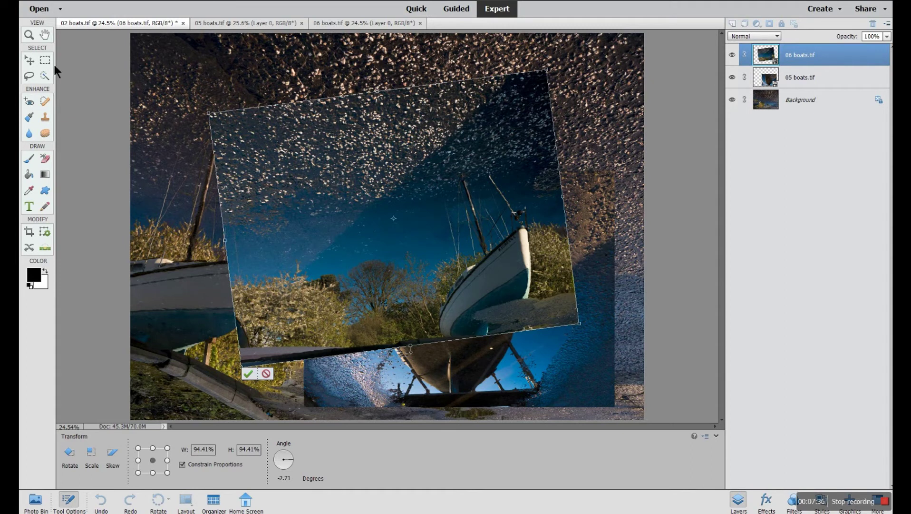
pyautogui.click(248, 374)
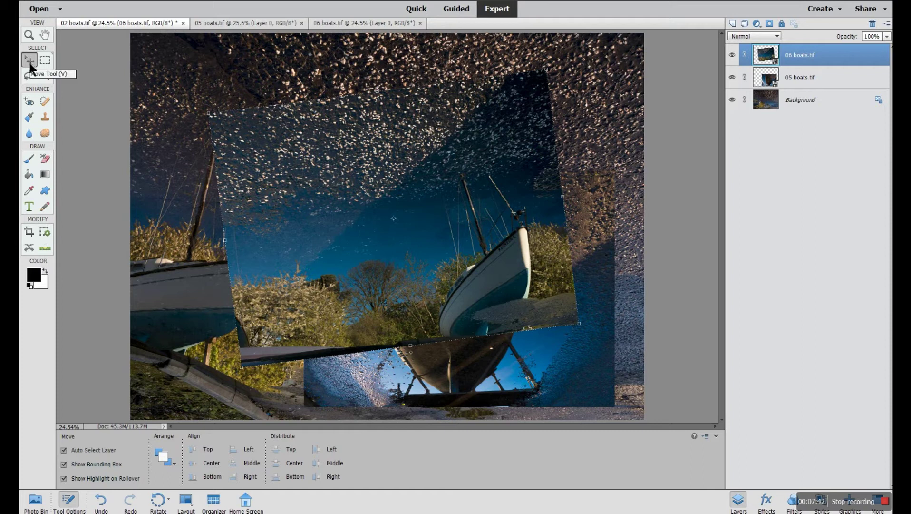
# Step: Move the 06 boats.tif layer leftward, both with Show Bounding Box on and with it turned off
pyautogui.moveTo(261, 270); pyautogui.dragTo(229, 274)
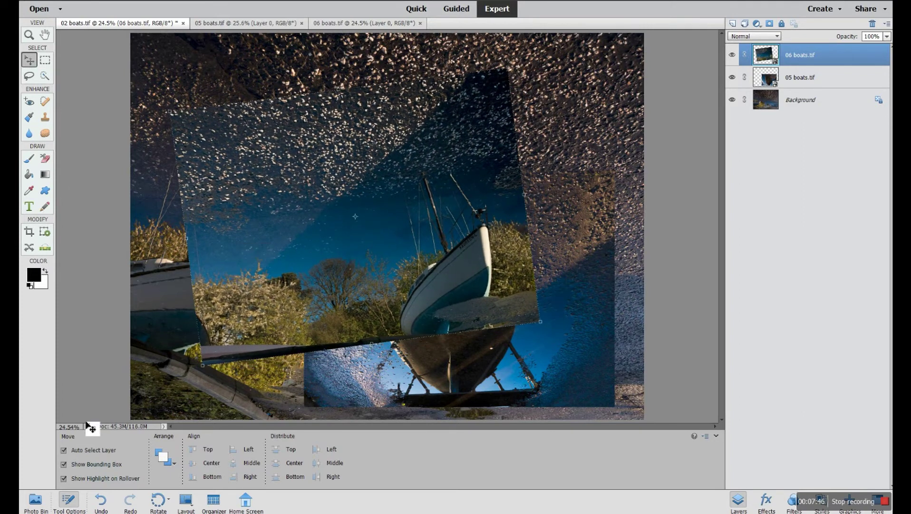
pyautogui.click(64, 464)
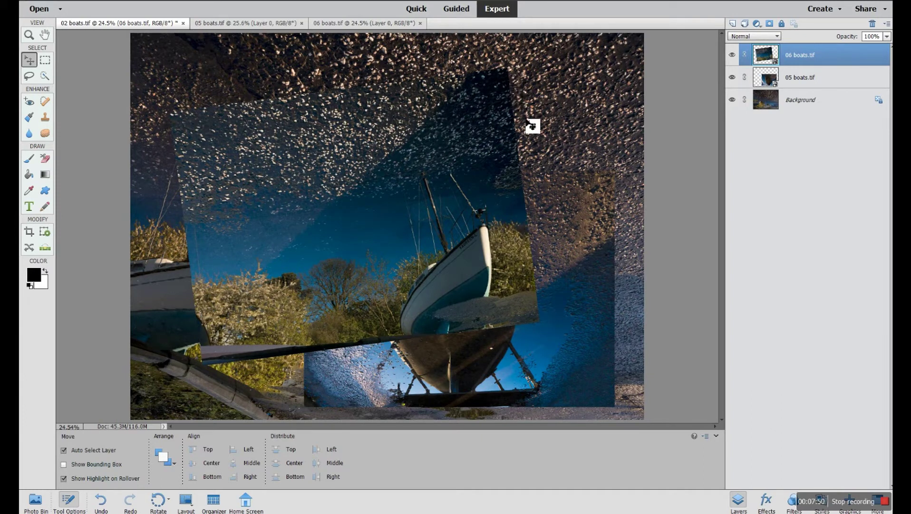
pyautogui.moveTo(435, 183); pyautogui.dragTo(376, 171)
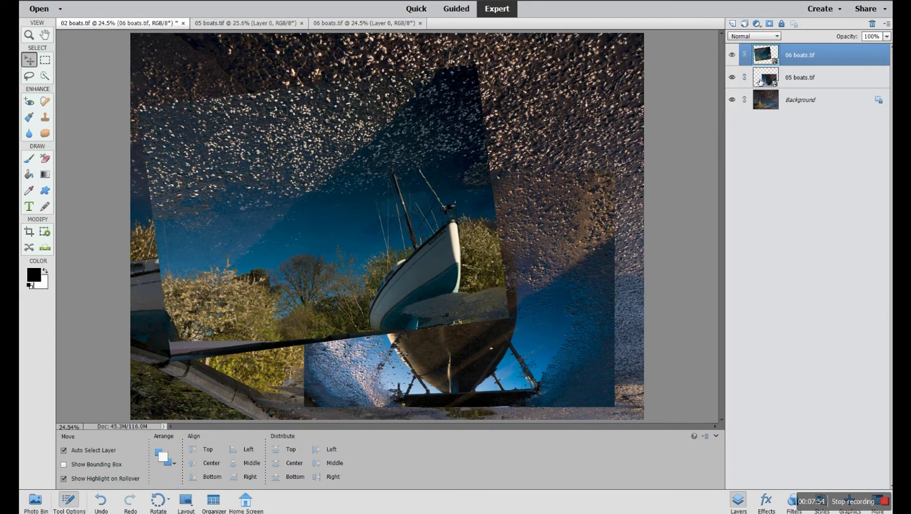
# Step: Make 05 boats.tif the active layer and turn Show Bounding Box back on
pyautogui.click(816, 80)
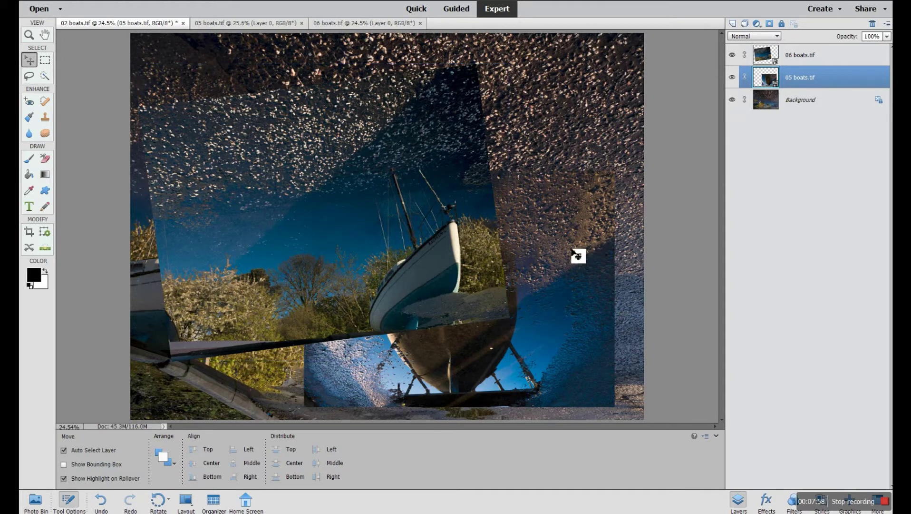
pyautogui.click(63, 464)
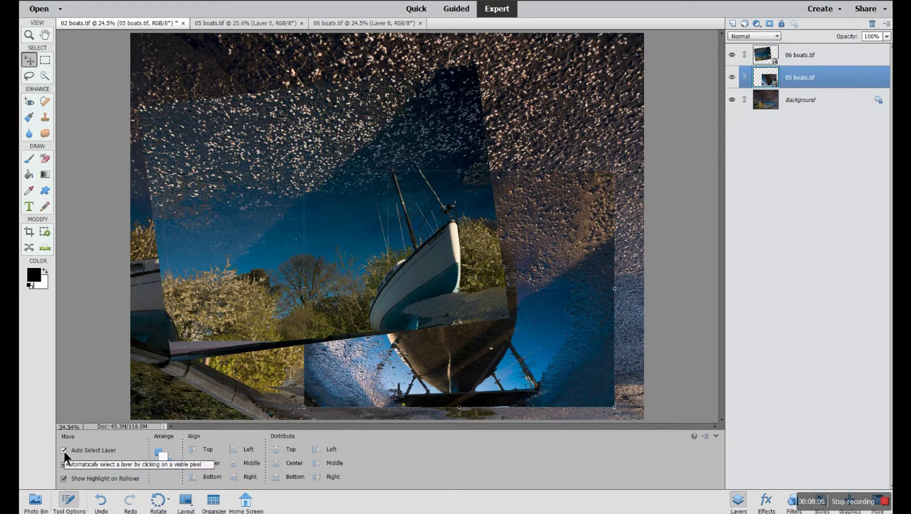
# Step: Turn Auto Select Layer off and on again, and compare layer rollover with Show Highlight on Rollover off and on
pyautogui.click(63, 450)
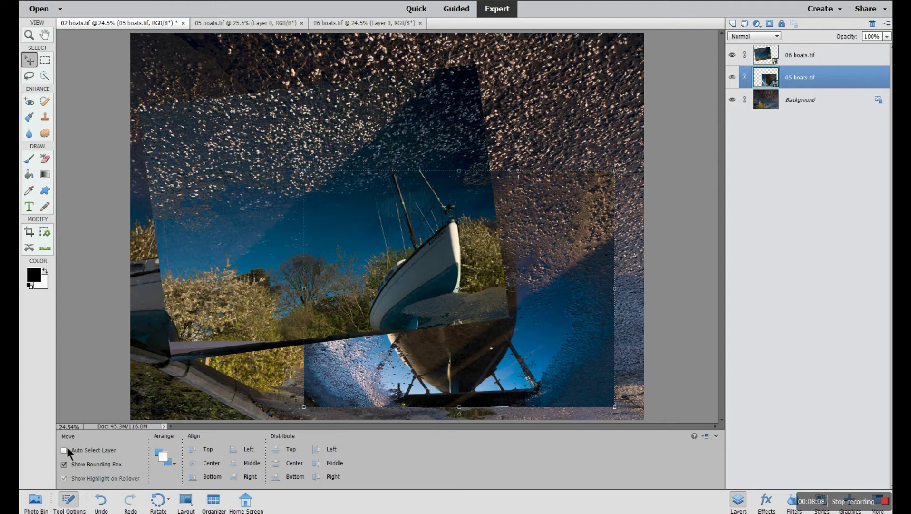
pyautogui.click(64, 450)
pyautogui.click(63, 478)
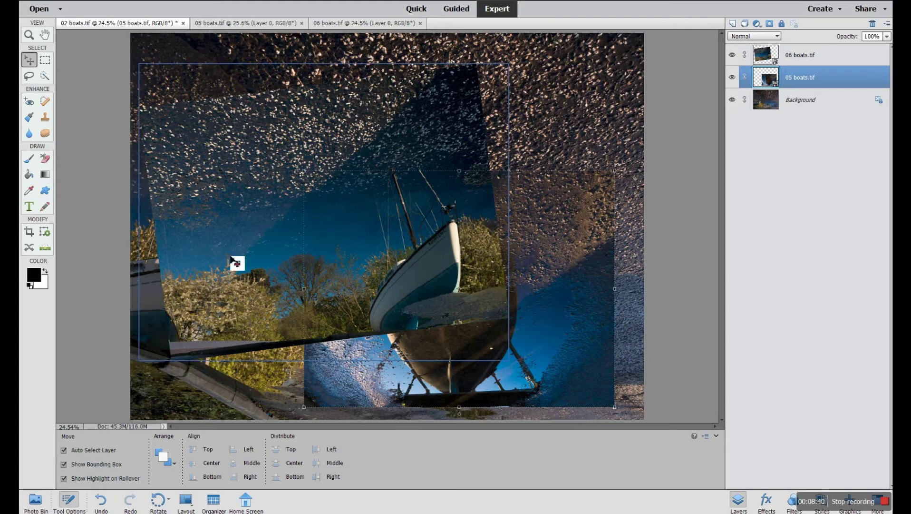
pyautogui.click(63, 479)
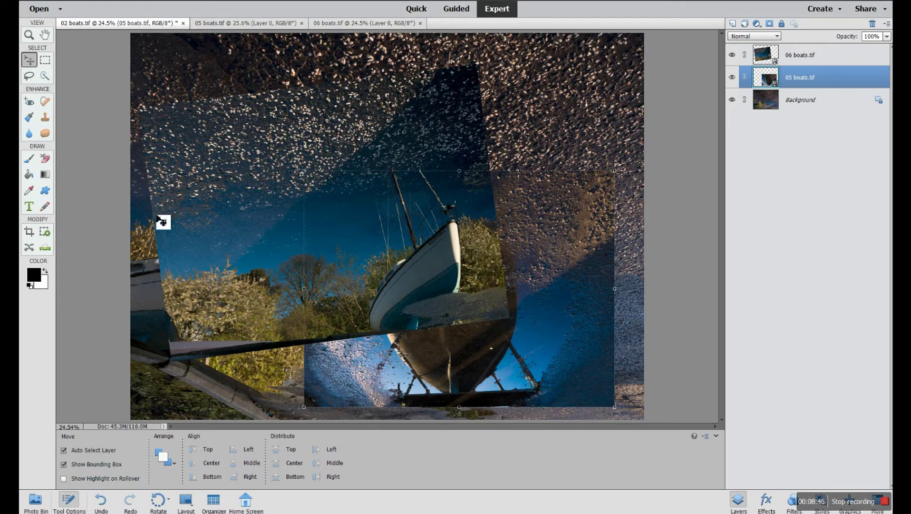
pyautogui.click(63, 477)
# Step: Make 06 boats.tif the active layer, send it backward one level and bring it forward again
pyautogui.click(173, 465)
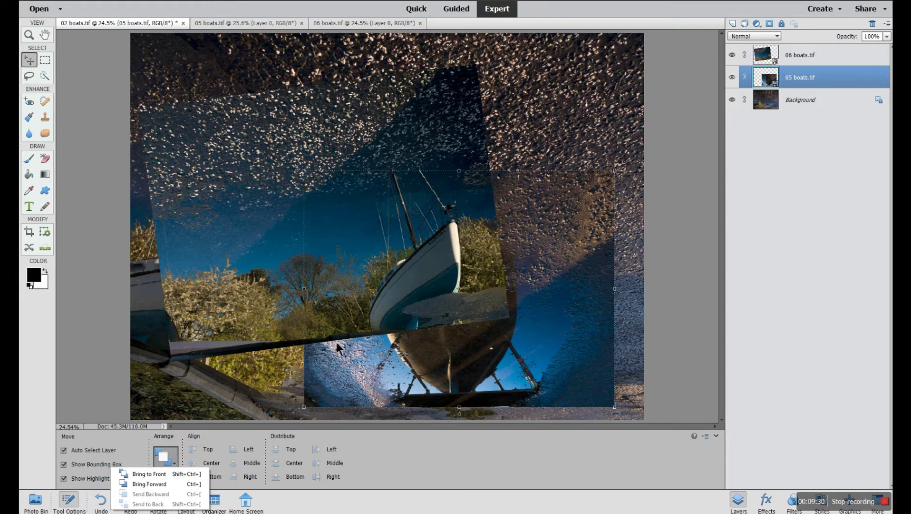
pyautogui.click(798, 57)
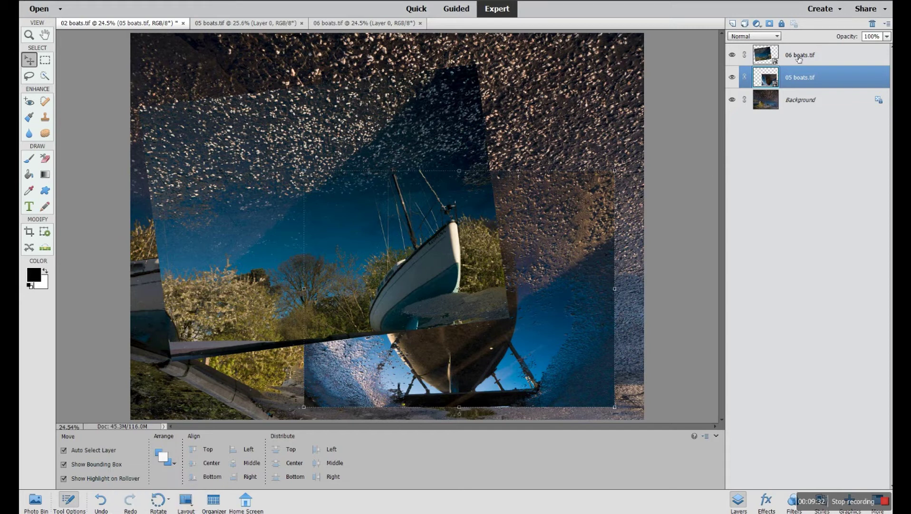
pyautogui.click(799, 58)
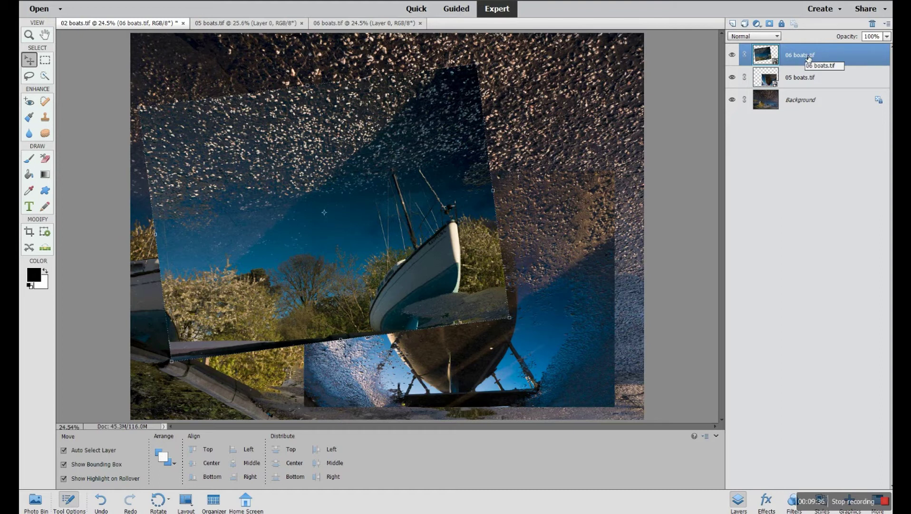
pyautogui.click(173, 464)
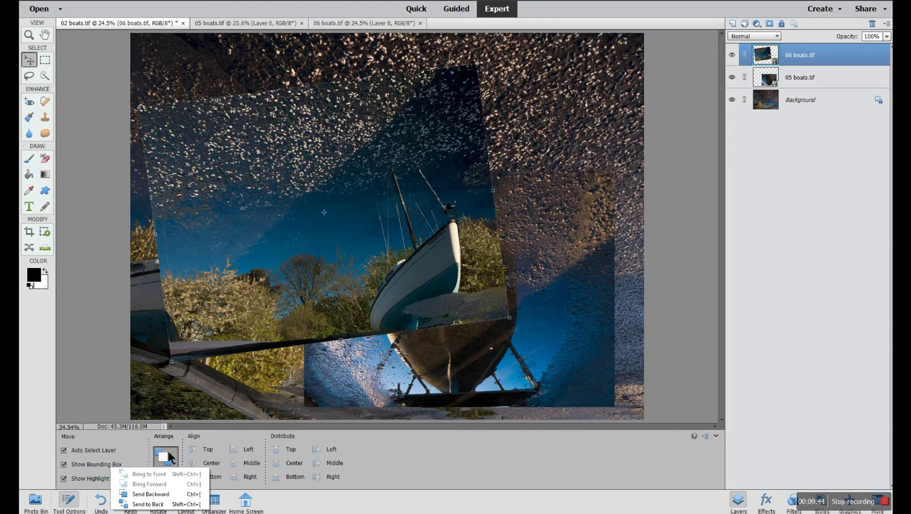
pyautogui.click(151, 494)
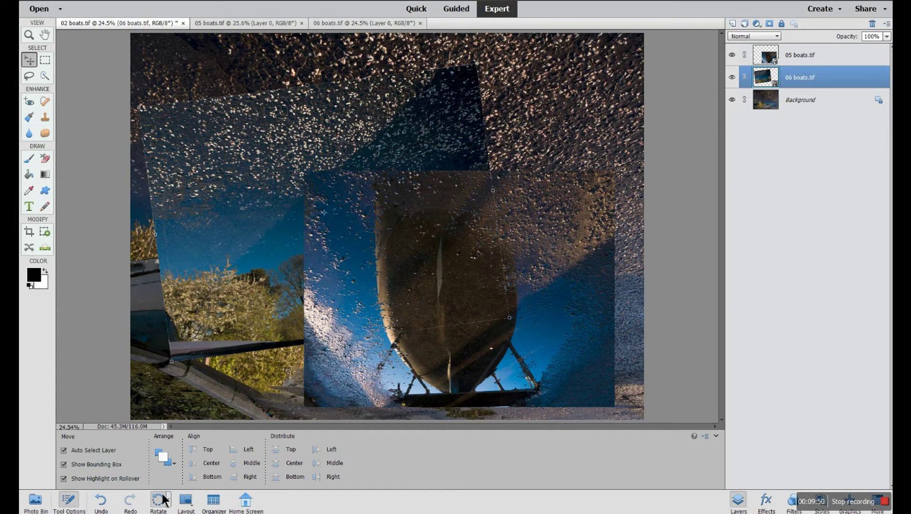
pyautogui.click(176, 466)
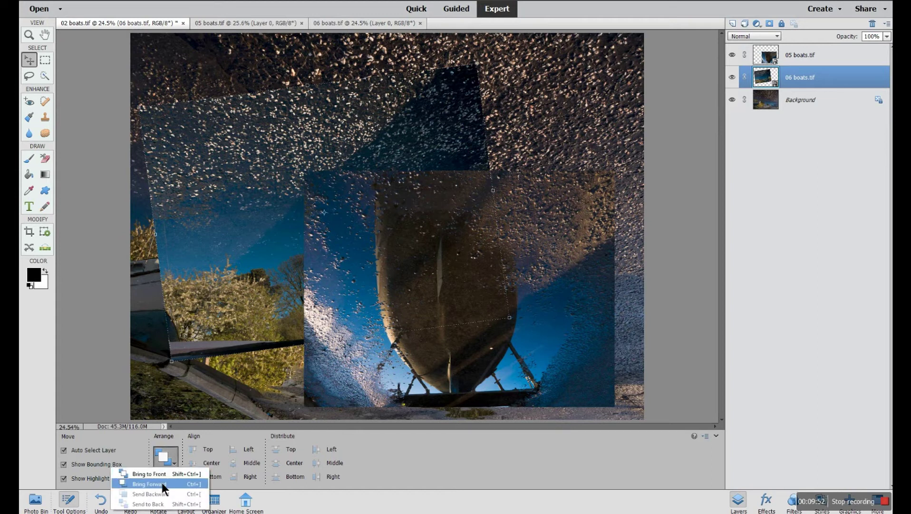
pyautogui.click(162, 483)
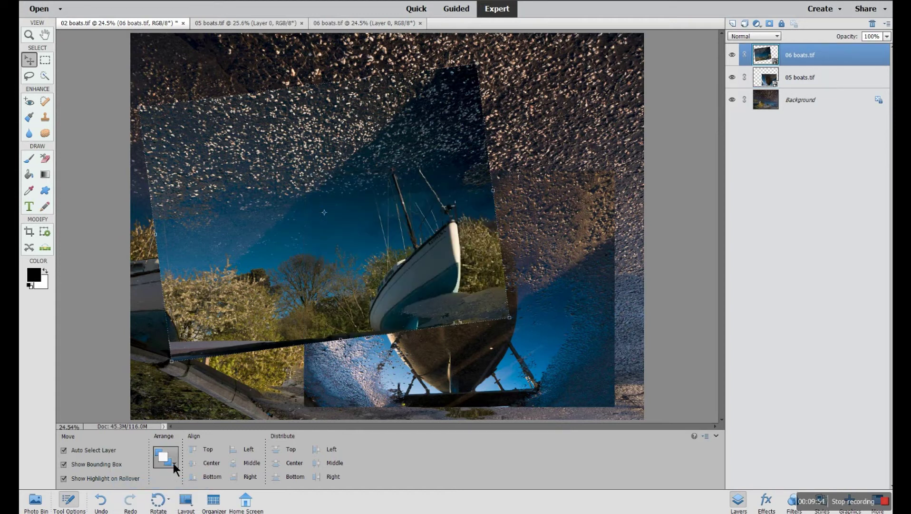
# Step: Alternate the 06 boats.tif layer twice between Send Backward and Bring to Front
pyautogui.click(174, 463)
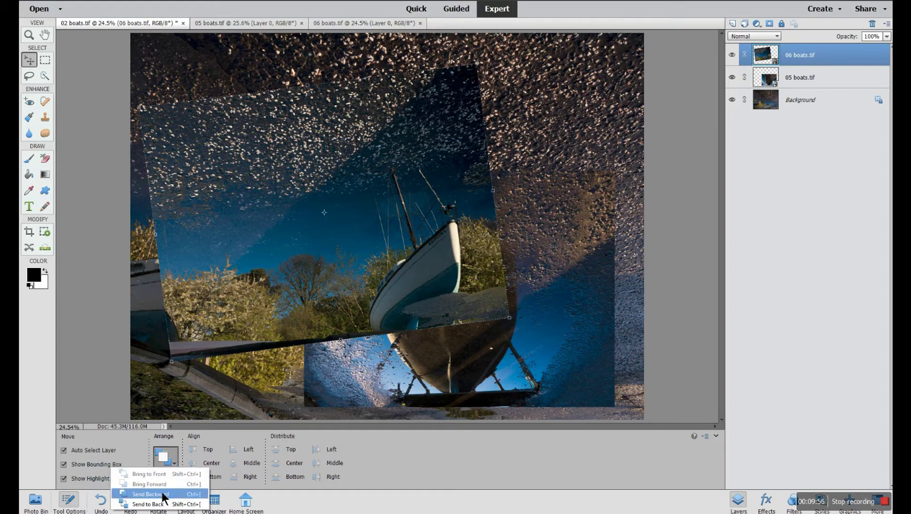
pyautogui.click(163, 494)
pyautogui.click(173, 462)
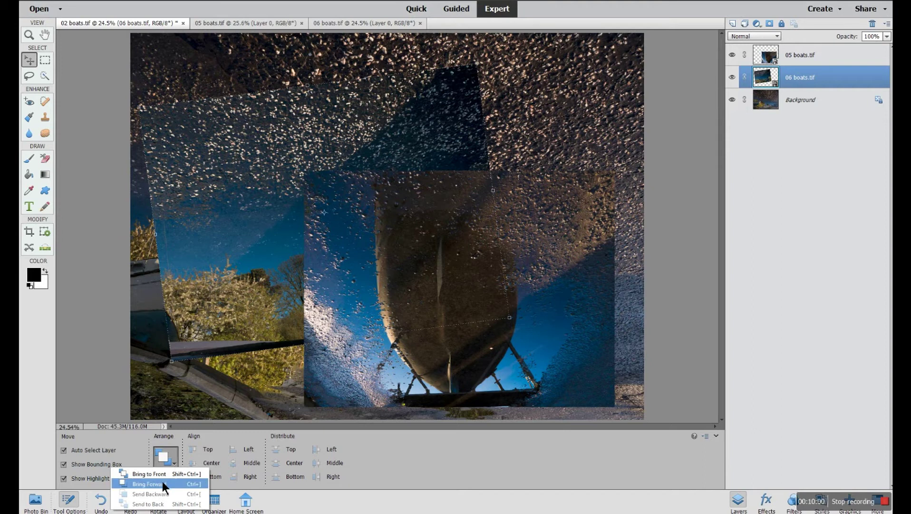
pyautogui.click(163, 476)
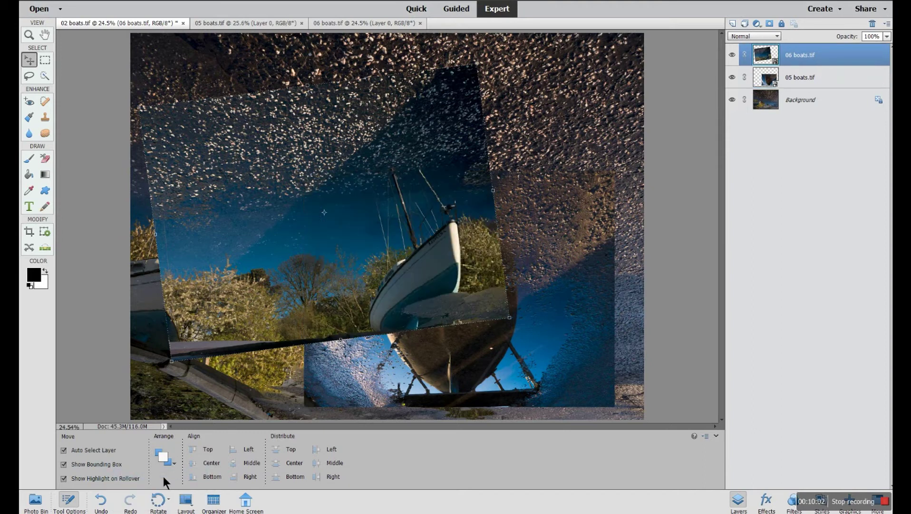
pyautogui.click(172, 463)
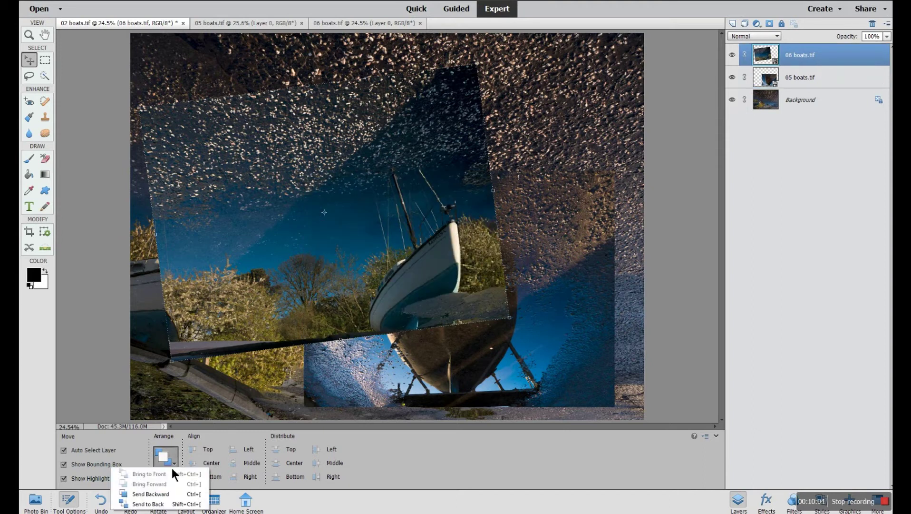
pyautogui.click(167, 494)
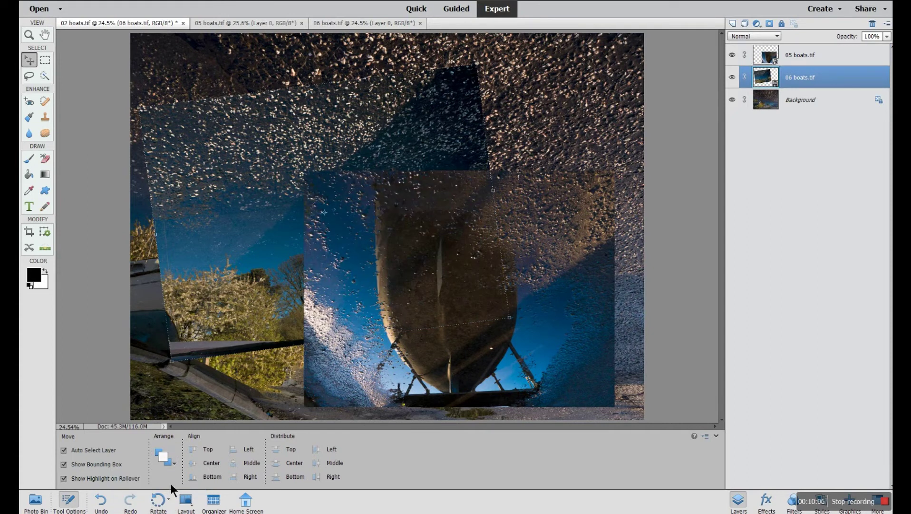
pyautogui.click(174, 465)
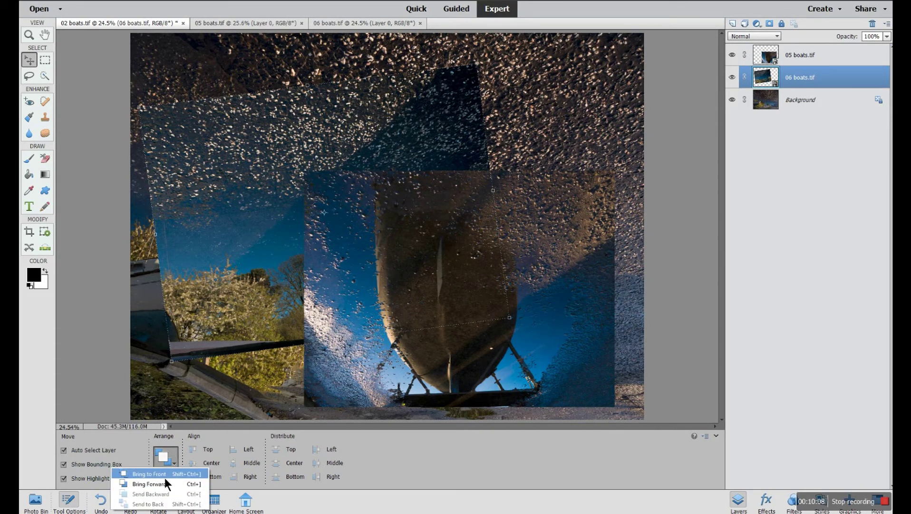
pyautogui.click(165, 478)
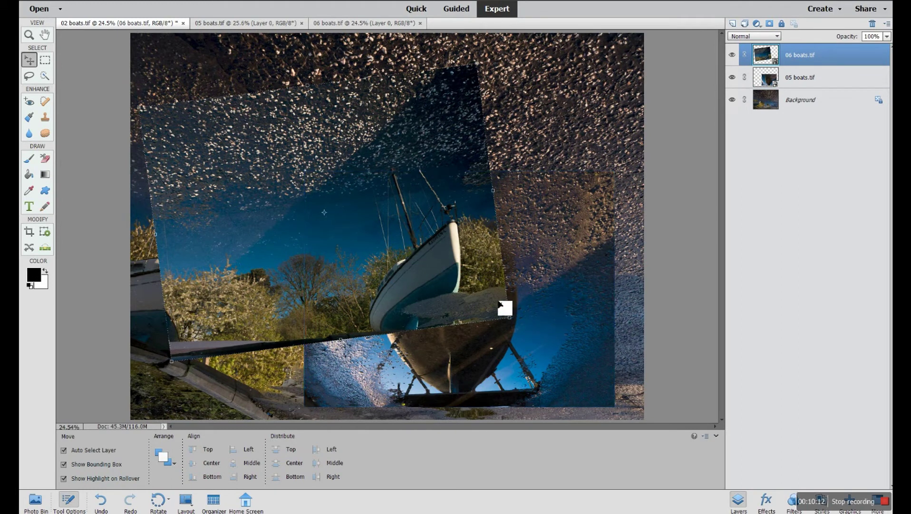
# Step: Send the 06 boats.tif layer to the back of the stack and bring it to the front again
pyautogui.click(174, 462)
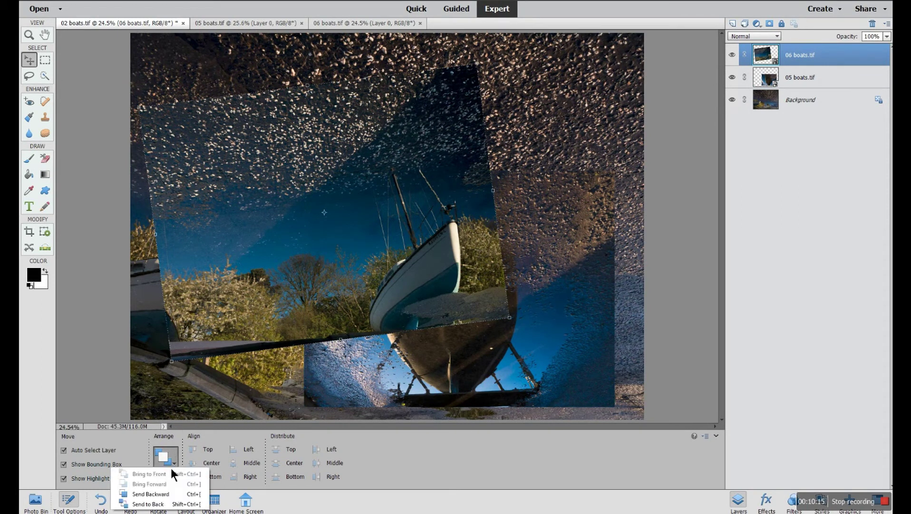
pyautogui.click(147, 504)
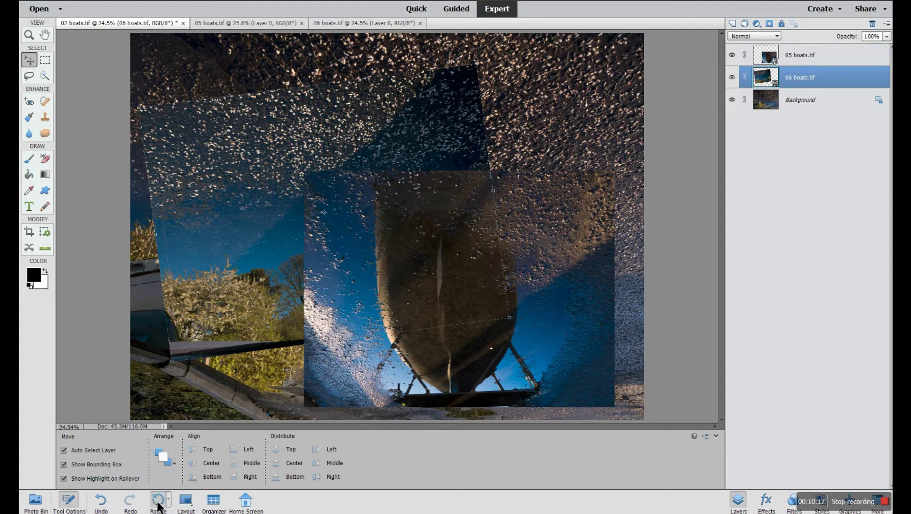
pyautogui.click(175, 464)
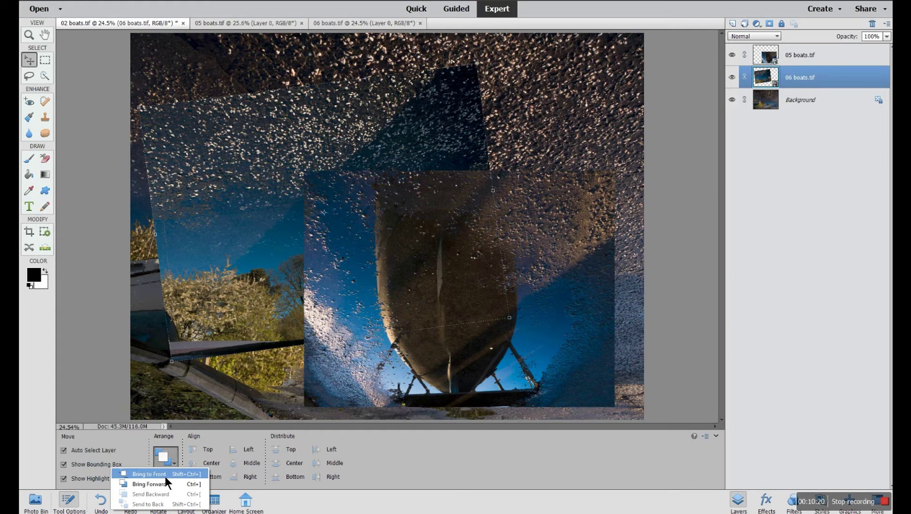
pyautogui.click(163, 473)
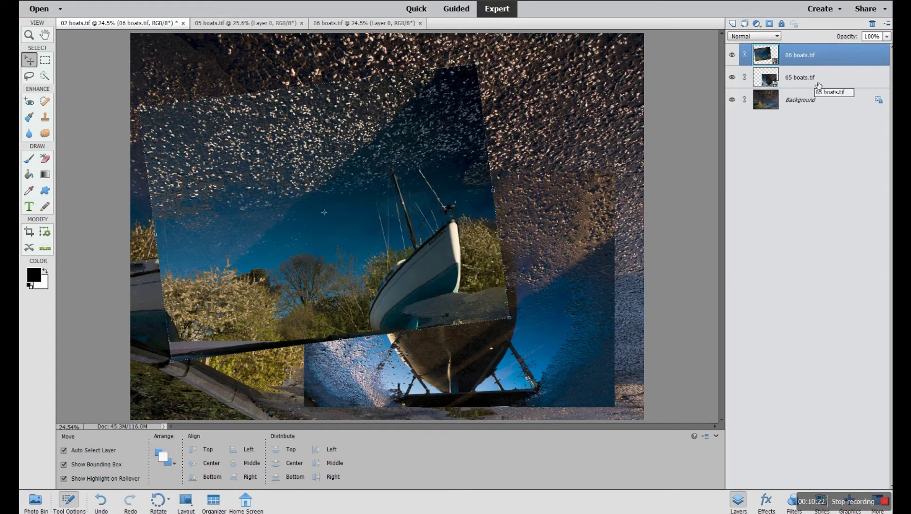
# Step: Make 05 boats.tif the active layer and bring it to the front of the stack
pyautogui.click(818, 83)
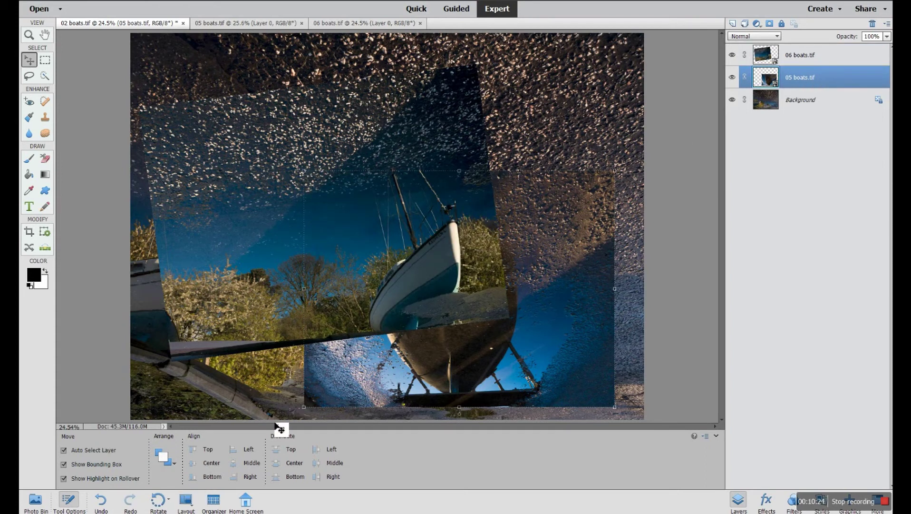
pyautogui.click(178, 463)
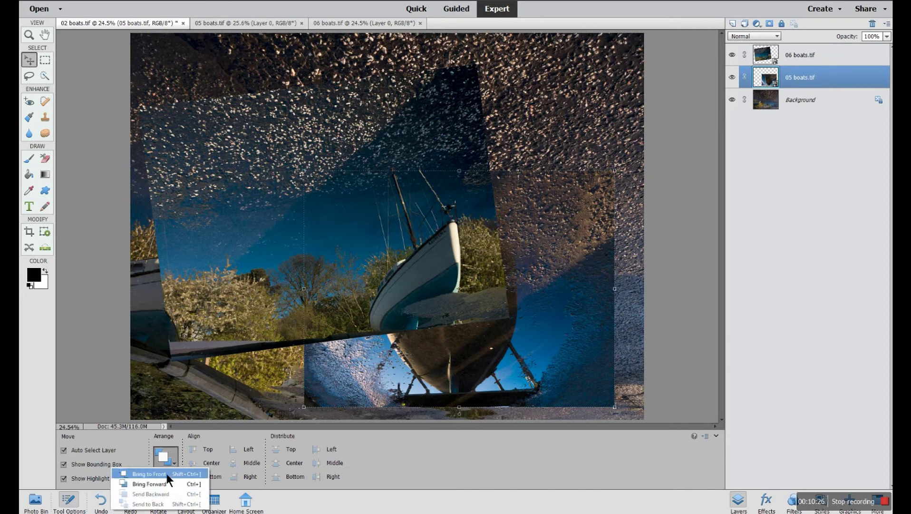
pyautogui.click(166, 473)
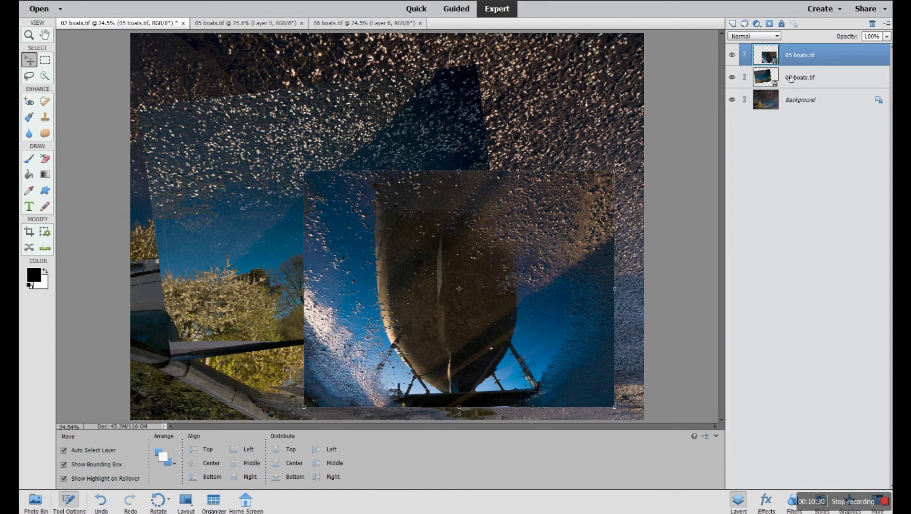
# Step: Move the 06 boats.tif layer above the 05 boats.tif layer in the stack and check its arrange options
pyautogui.click(175, 464)
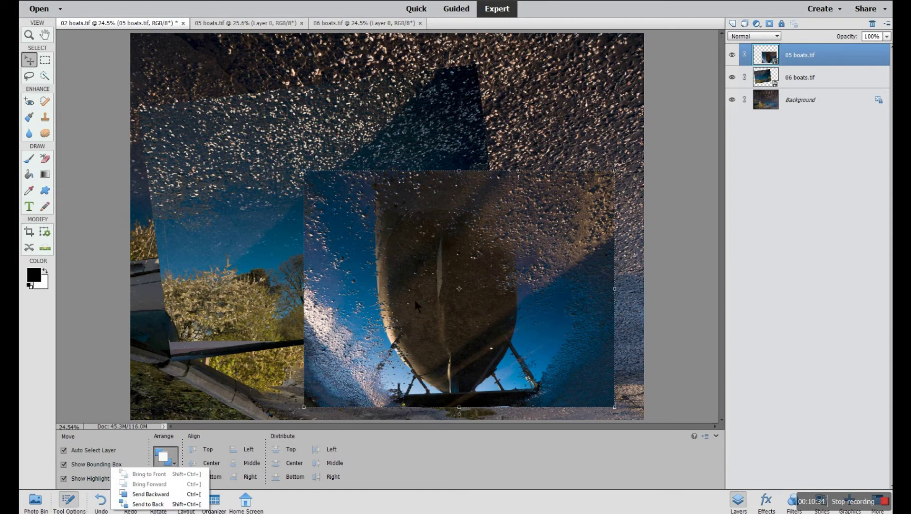
pyautogui.click(831, 77)
pyautogui.moveTo(834, 78); pyautogui.dragTo(832, 55)
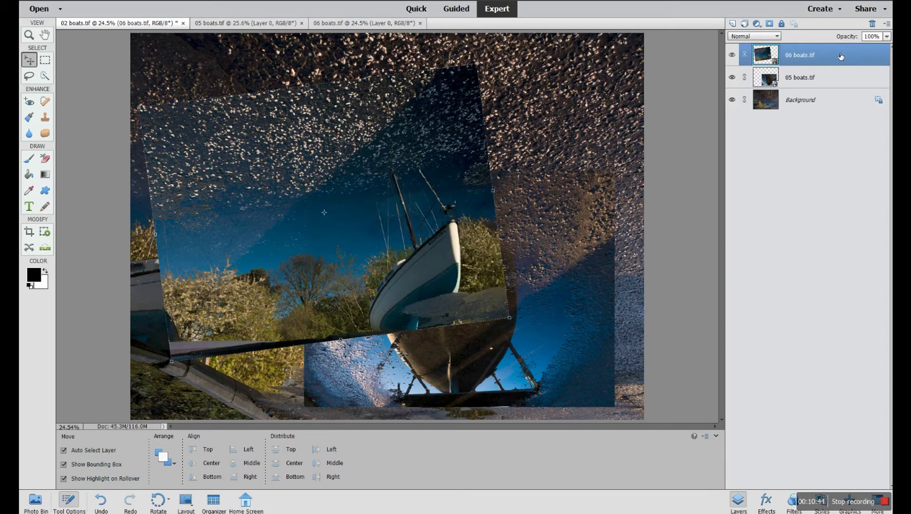
pyautogui.moveTo(841, 56)
pyautogui.mouseDown()
pyautogui.moveTo(844, 91)
pyautogui.moveTo(838, 66)
pyautogui.moveTo(830, 93)
pyautogui.moveTo(830, 51)
pyautogui.mouseUp()
pyautogui.click(171, 465)
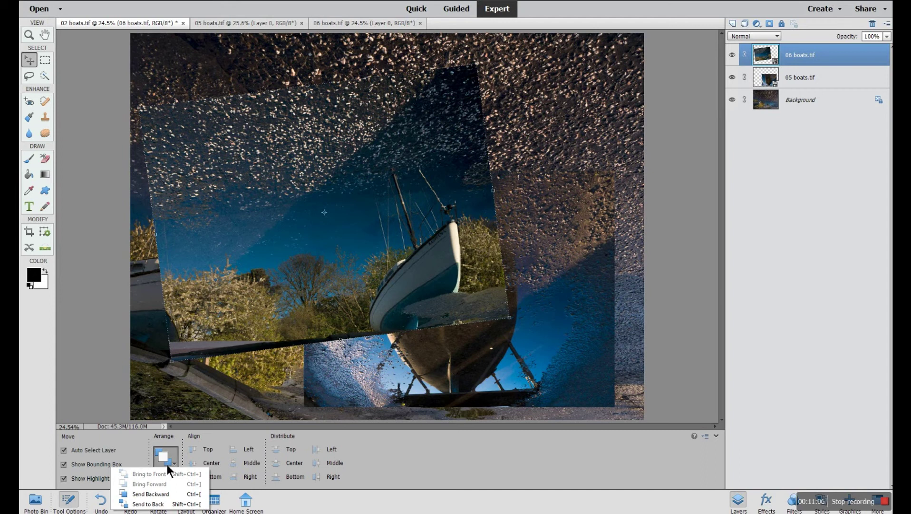
pyautogui.click(175, 464)
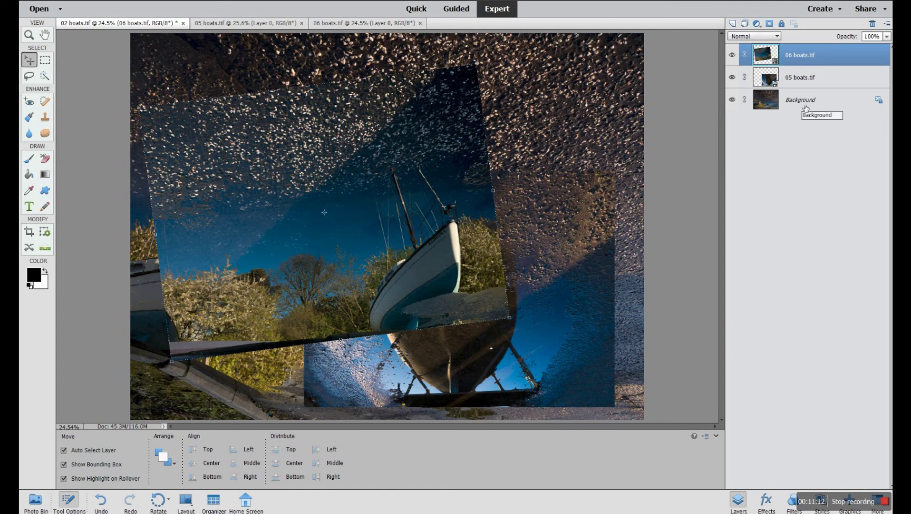
# Step: Hide the 06 boats.tif and 05 boats.tif layers and convert the locked Background into the regular layer Layer 0
pyautogui.click(733, 54)
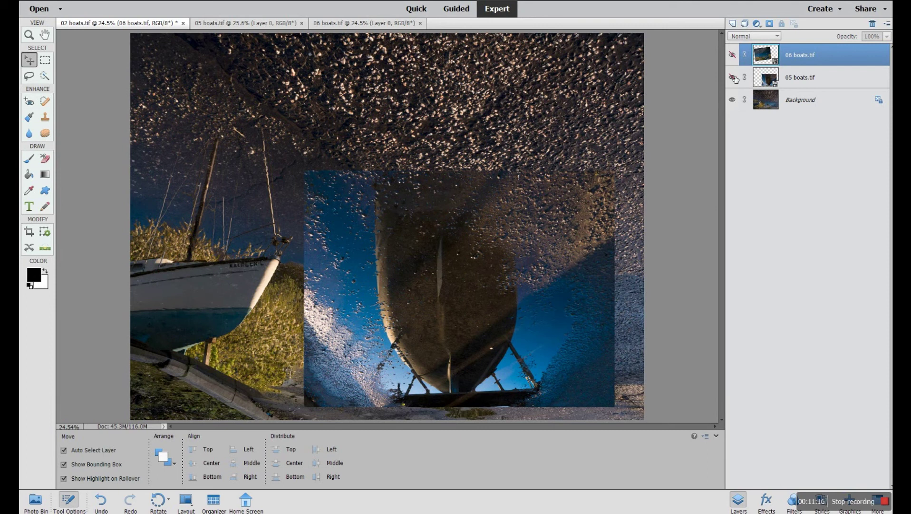
pyautogui.click(733, 77)
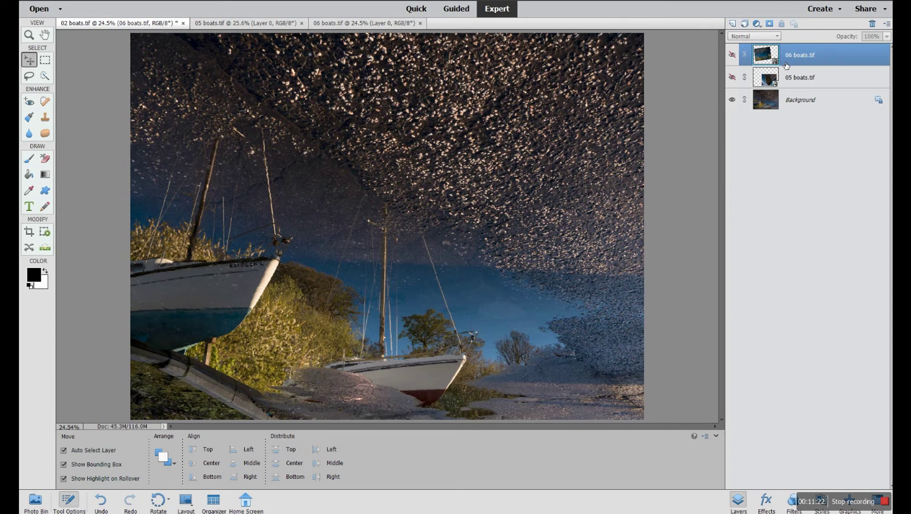
pyautogui.click(884, 106)
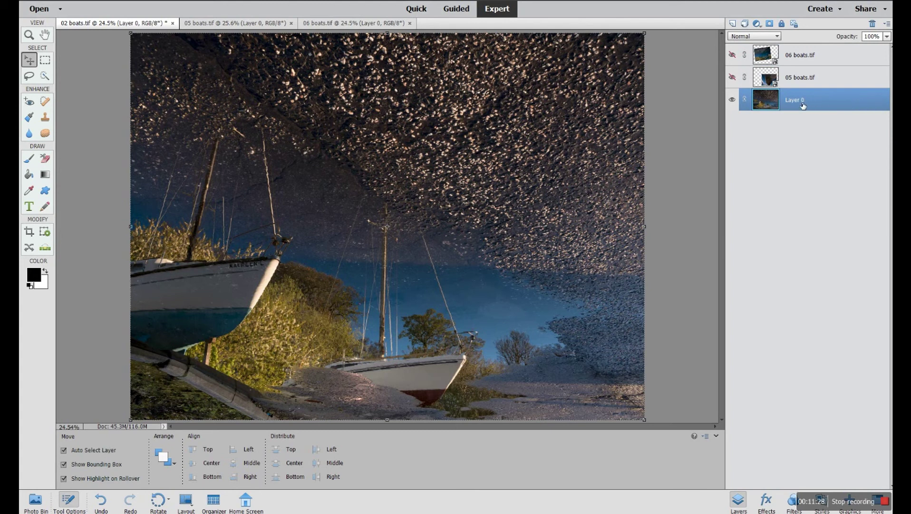
# Step: Shift Layer 0 sideways twice to expose transparent canvas and return it to its original position
pyautogui.moveTo(603, 188); pyautogui.dragTo(495, 190)
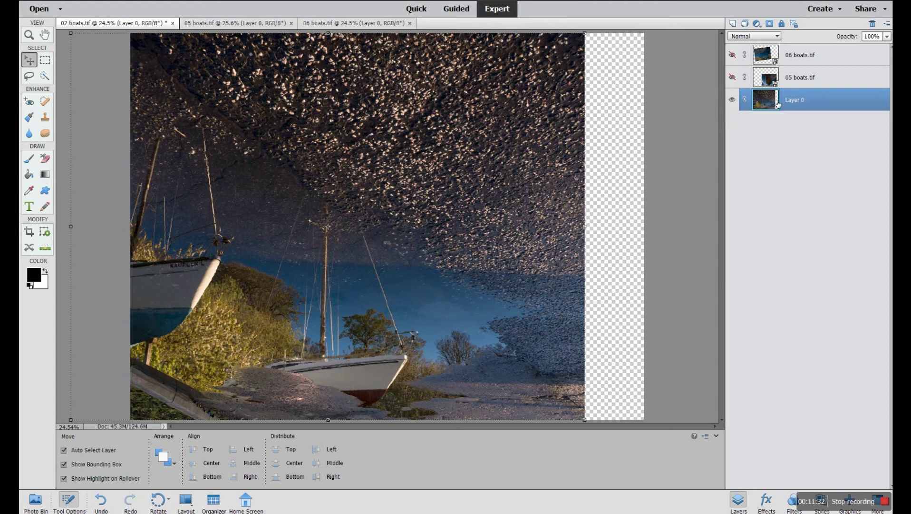
pyautogui.moveTo(560, 199); pyautogui.dragTo(446, 207)
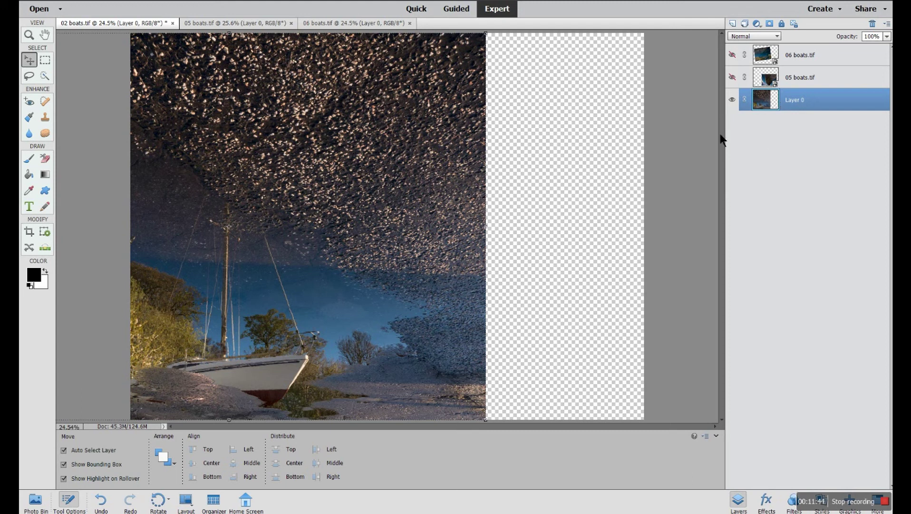
pyautogui.moveTo(781, 104); pyautogui.dragTo(595, 193)
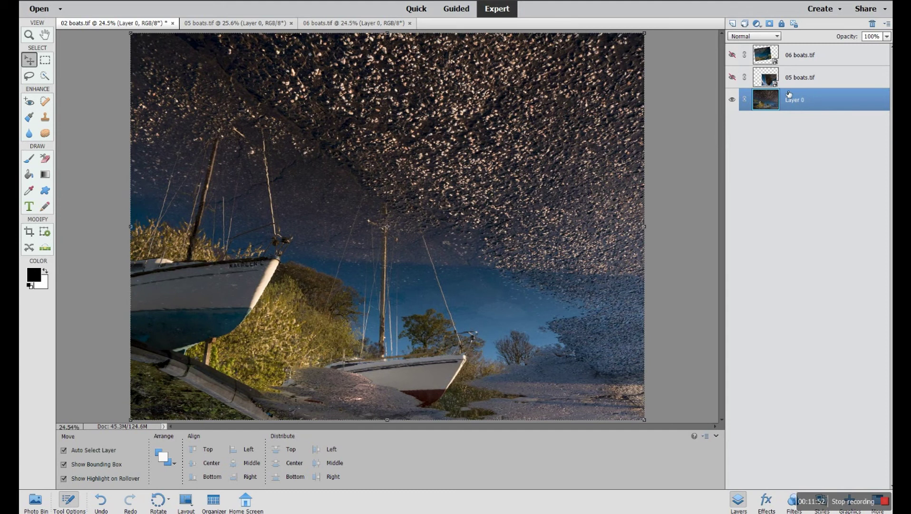
# Step: Move Layer 0 to the top of the stack and back to the bottom, with the 06 and 05 boats.tif layers shown again
pyautogui.moveTo(817, 102); pyautogui.dragTo(832, 51)
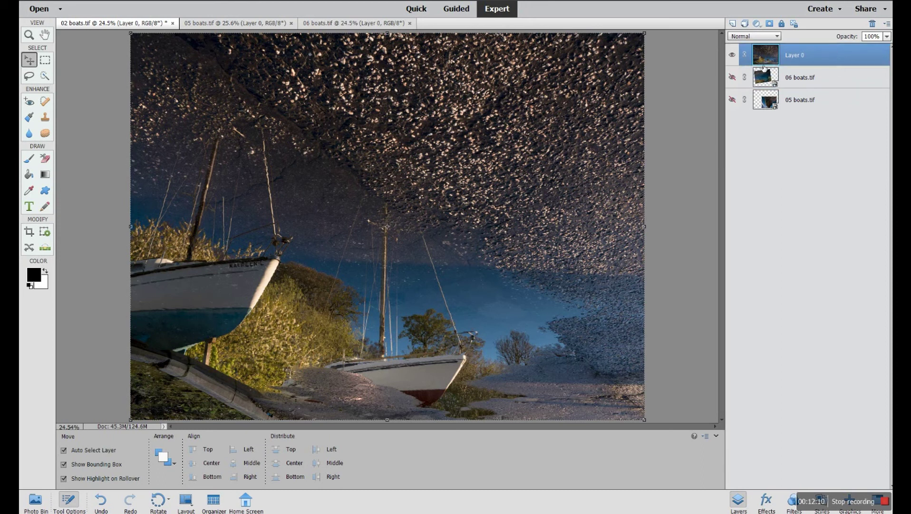
pyautogui.click(734, 77)
pyautogui.click(733, 100)
pyautogui.moveTo(821, 62); pyautogui.dragTo(831, 114)
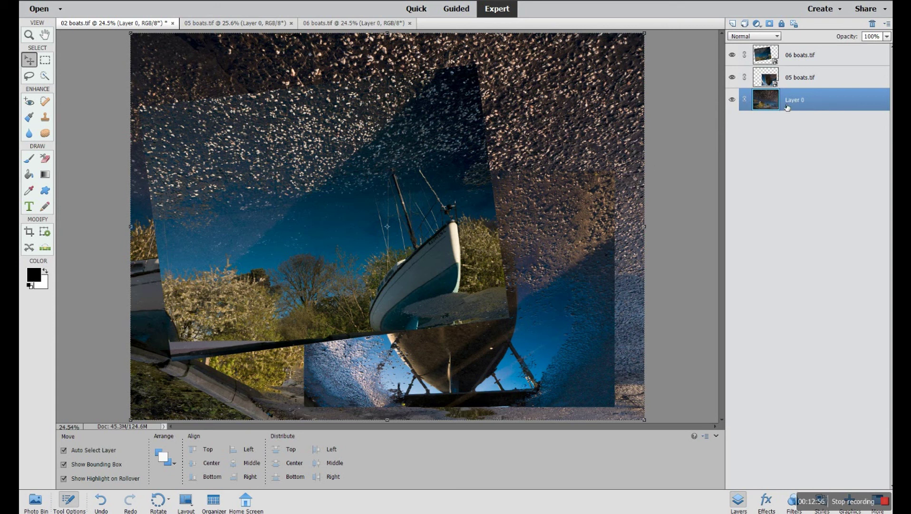
pyautogui.moveTo(800, 104); pyautogui.dragTo(611, 153)
pyautogui.moveTo(776, 84); pyautogui.dragTo(136, 439)
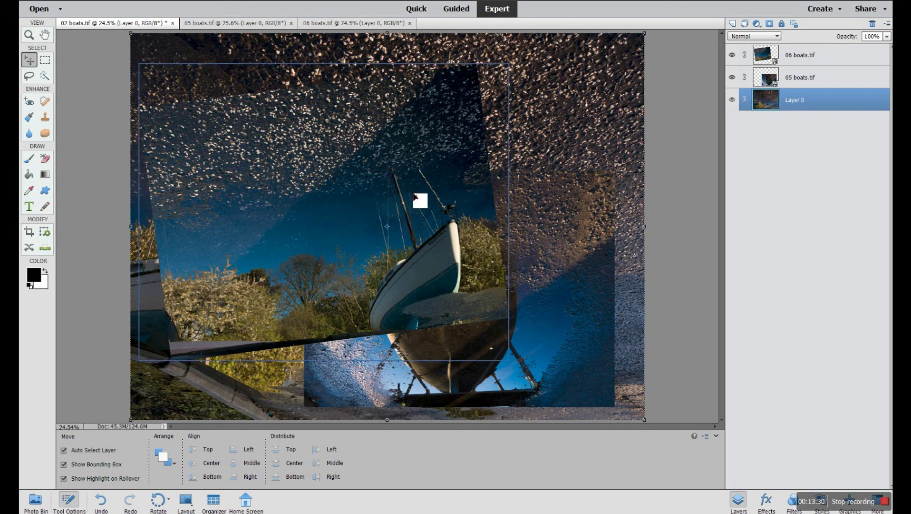
pyautogui.moveTo(825, 95)
pyautogui.mouseDown()
pyautogui.moveTo(825, 78)
pyautogui.moveTo(826, 98)
pyautogui.mouseUp()
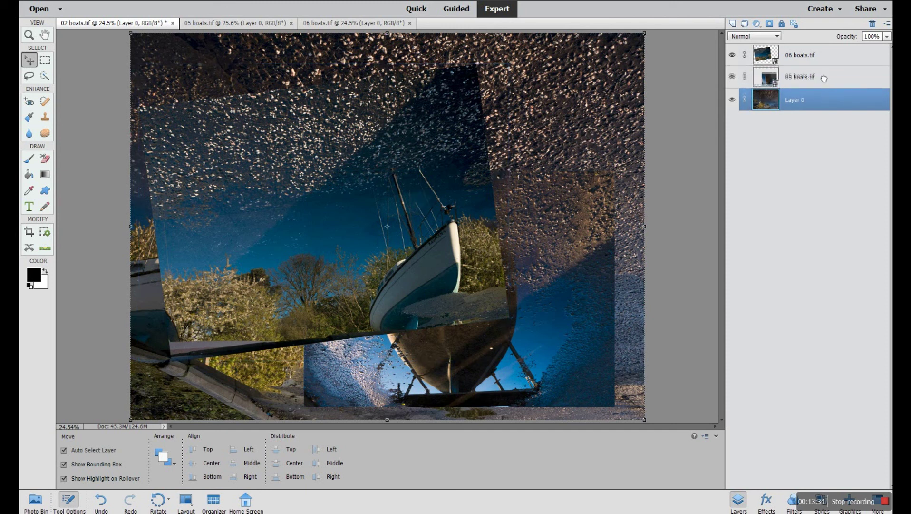
# Step: Make 05 boats.tif the active layer and view the arrange options available for it
pyautogui.click(834, 82)
pyautogui.moveTo(834, 82); pyautogui.dragTo(801, 94)
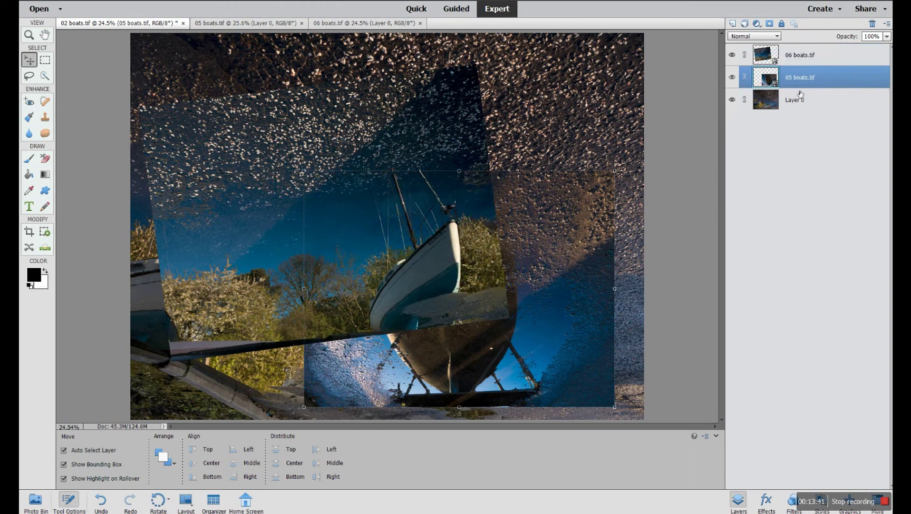
pyautogui.click(173, 462)
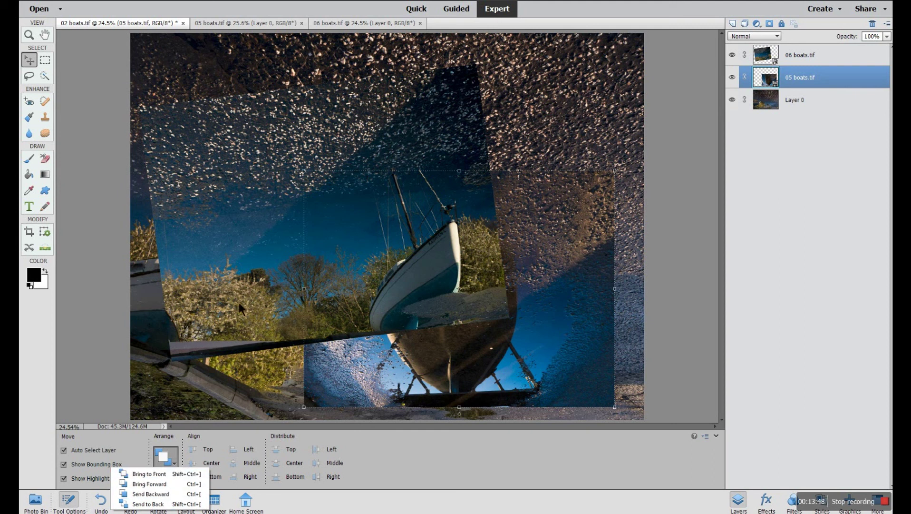
pyautogui.click(623, 318)
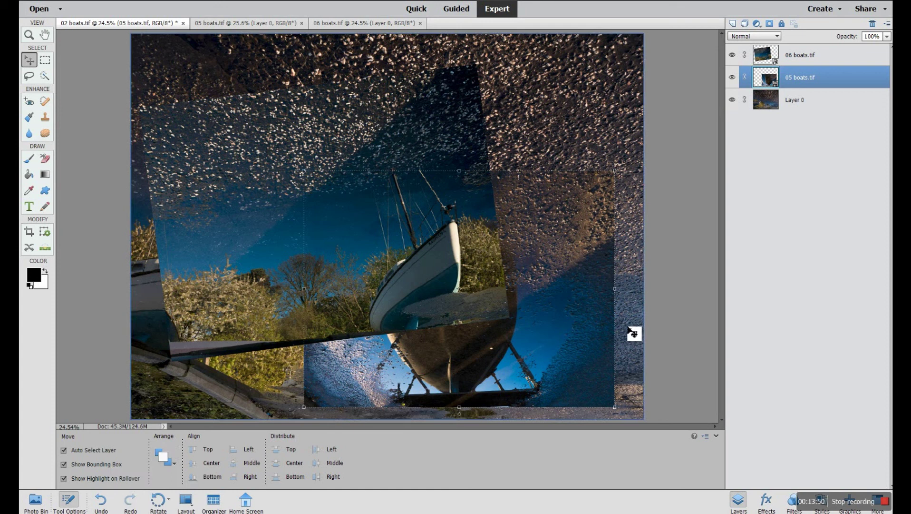